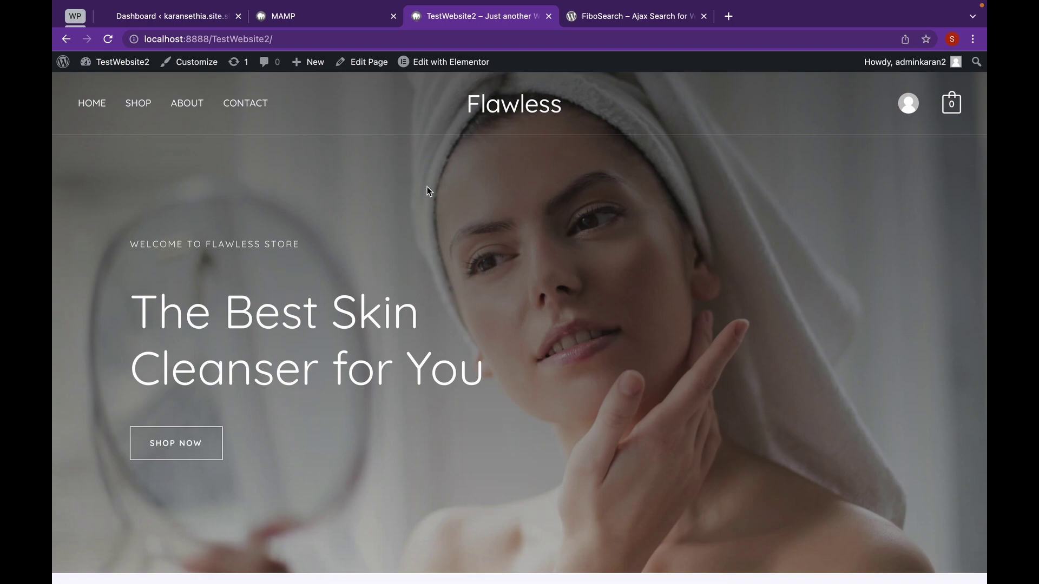
# - Download the FiboSearch plugin zip from WordPress.org and return to the TestWebsite2 admin
pyautogui.click(619, 16)
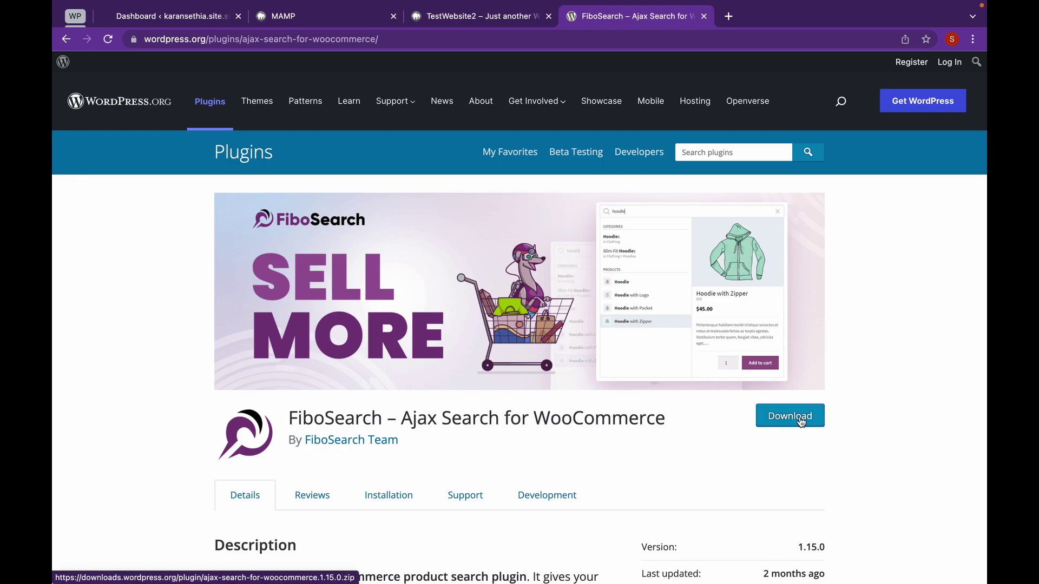
pyautogui.click(802, 423)
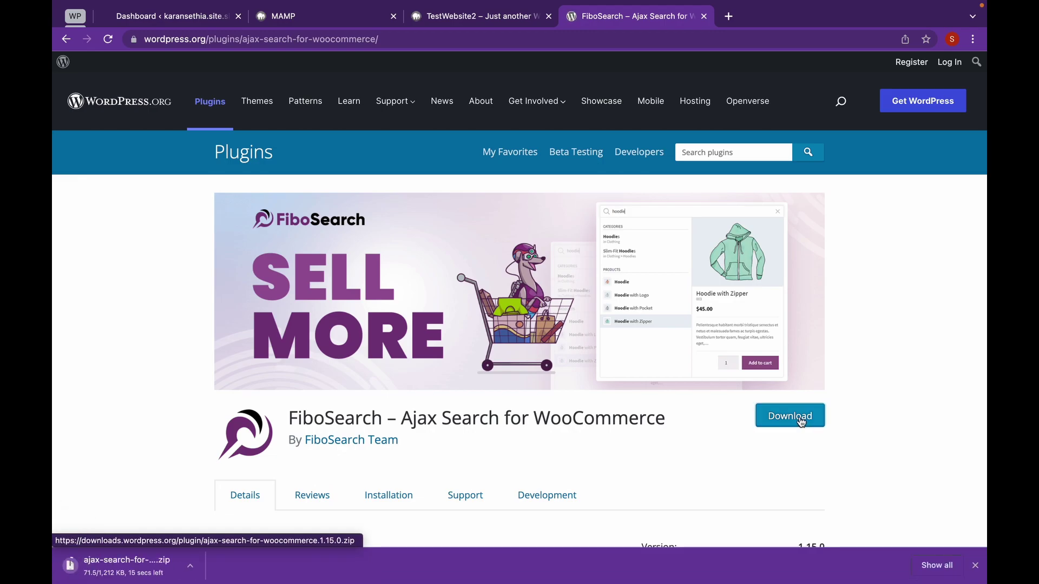
pyautogui.click(462, 20)
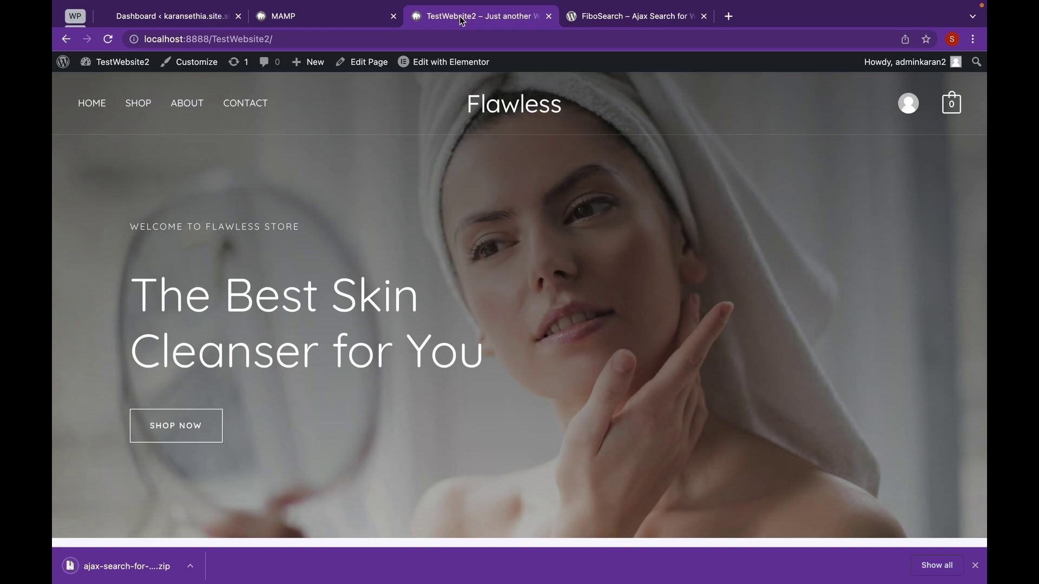
# - Choose ajax-search-for-woocommerce.1.15.0.zip in the Upload Plugin form under Plugins > Add New
pyautogui.click(107, 61)
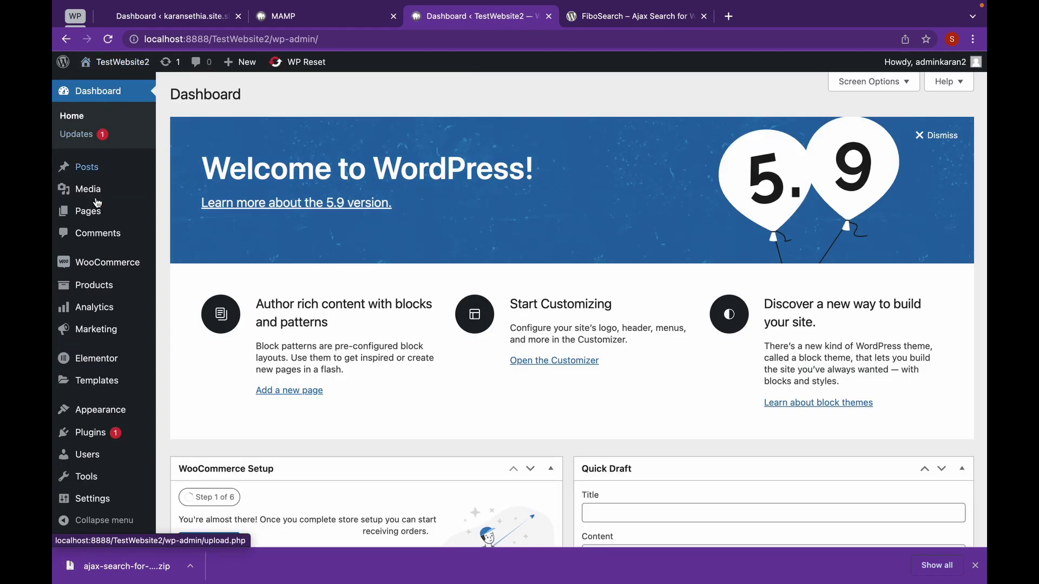
pyautogui.moveTo(123, 443)
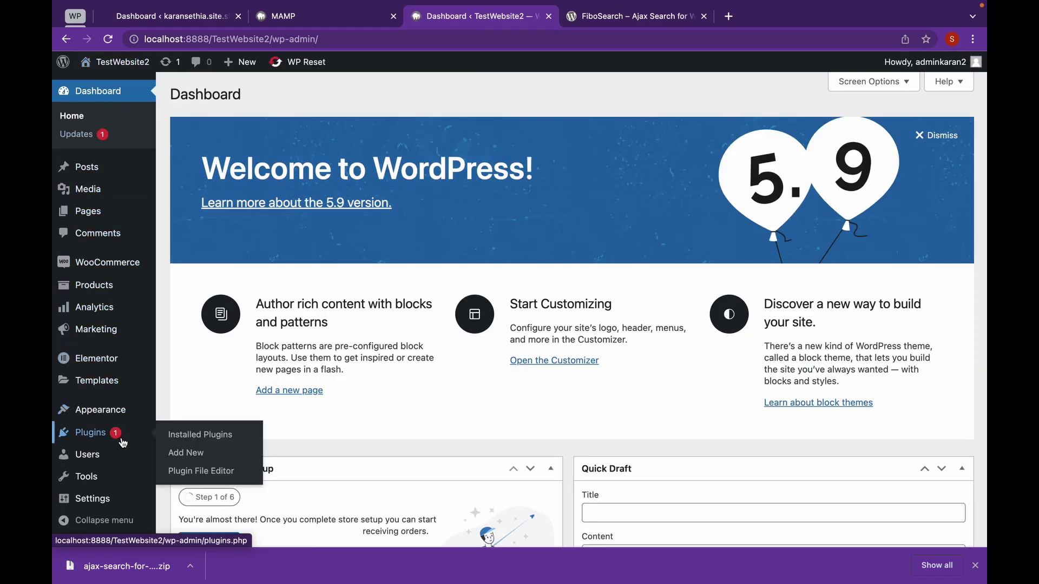
pyautogui.click(184, 457)
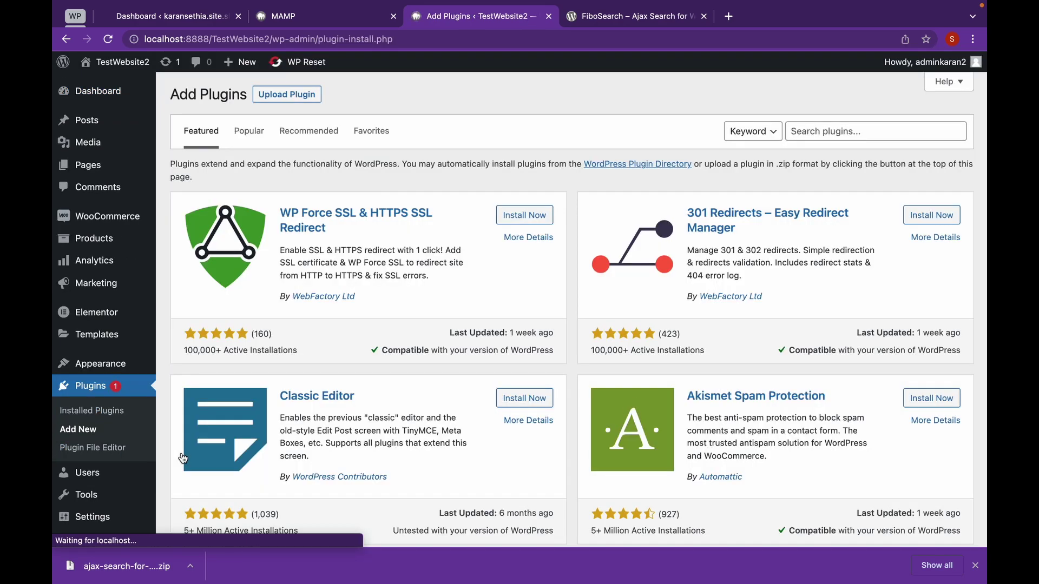
pyautogui.click(298, 101)
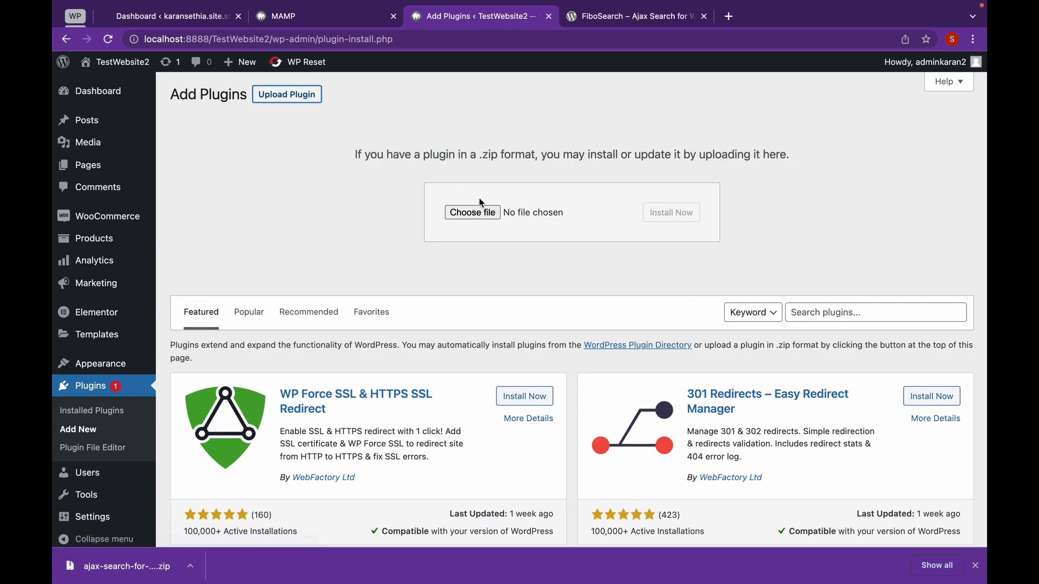
pyautogui.click(473, 212)
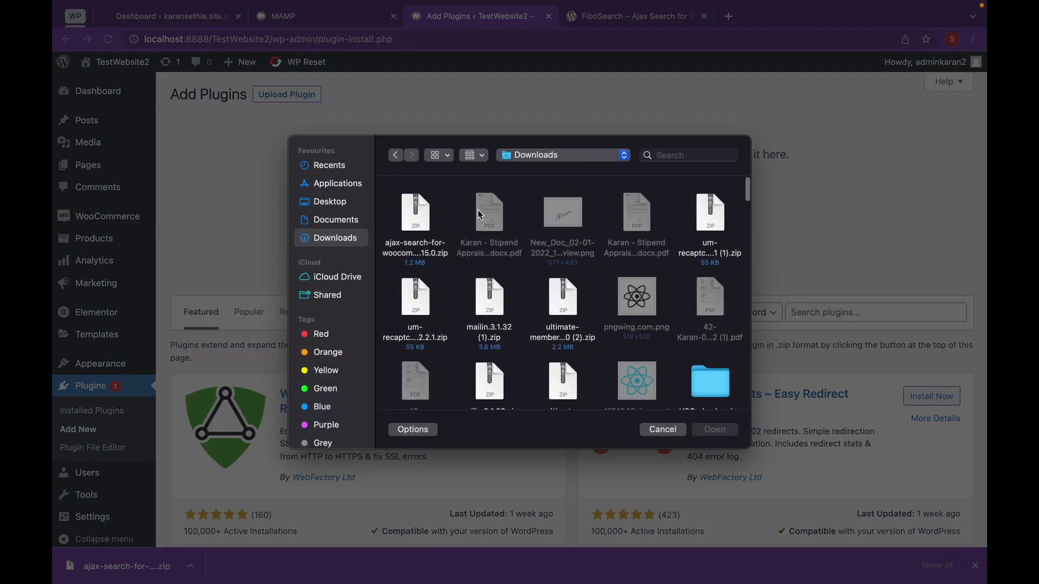
pyautogui.click(436, 246)
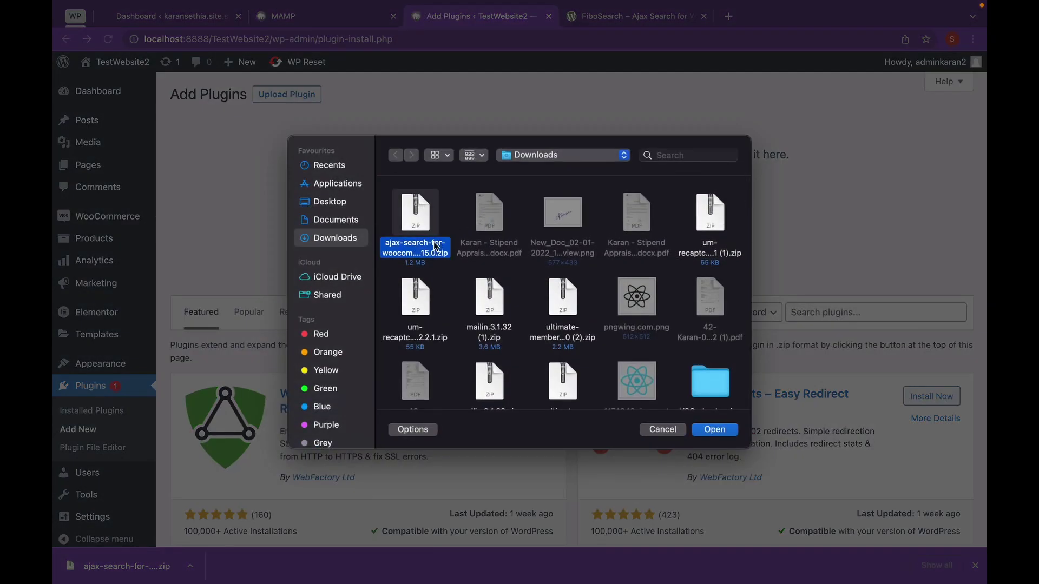
pyautogui.click(725, 431)
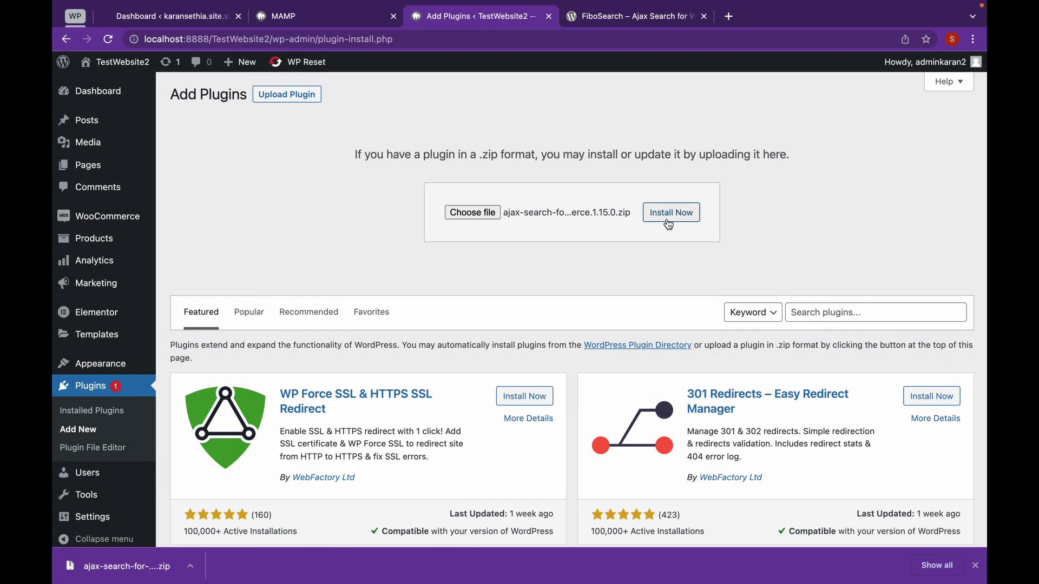
# - Install the uploaded FiboSearch zip and activate the plugin
pyautogui.click(670, 212)
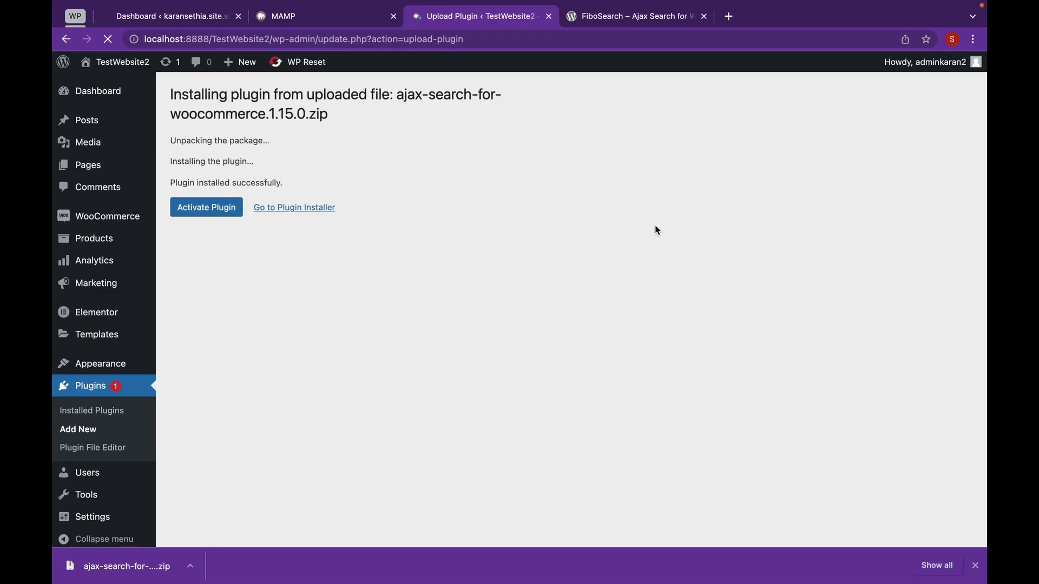
pyautogui.click(228, 217)
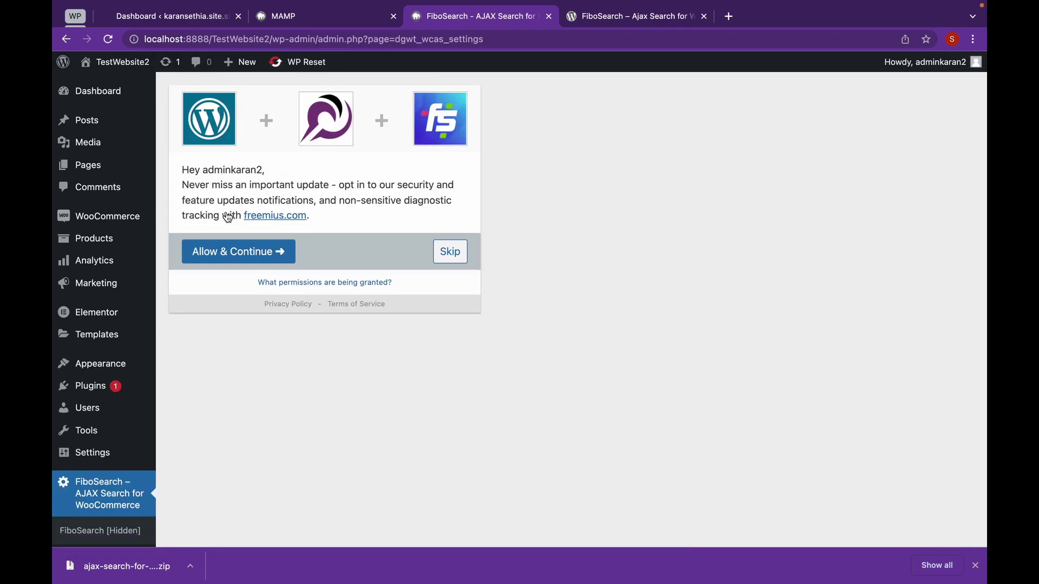
# - Skip the Freemius opt-in and review the Starting tab with Astra search bar replacement on
pyautogui.click(453, 254)
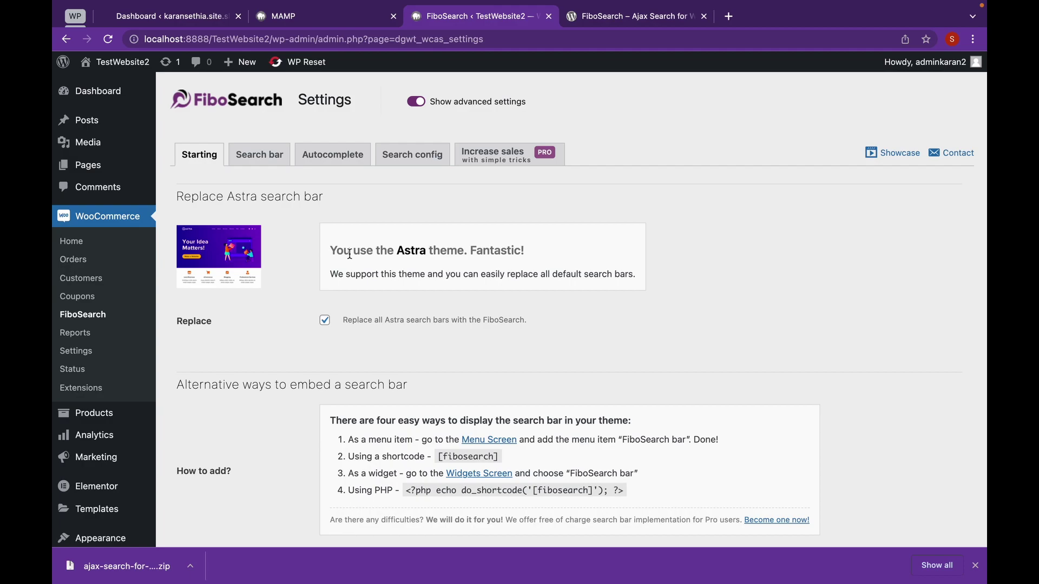
pyautogui.scroll(-1, 350, 254)
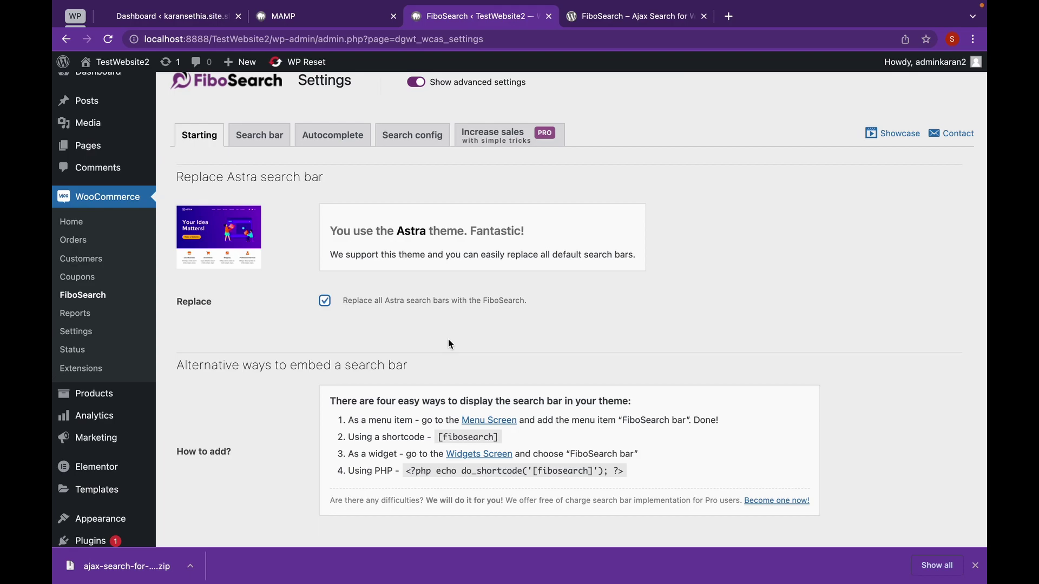
pyautogui.scroll(-5, 449, 345)
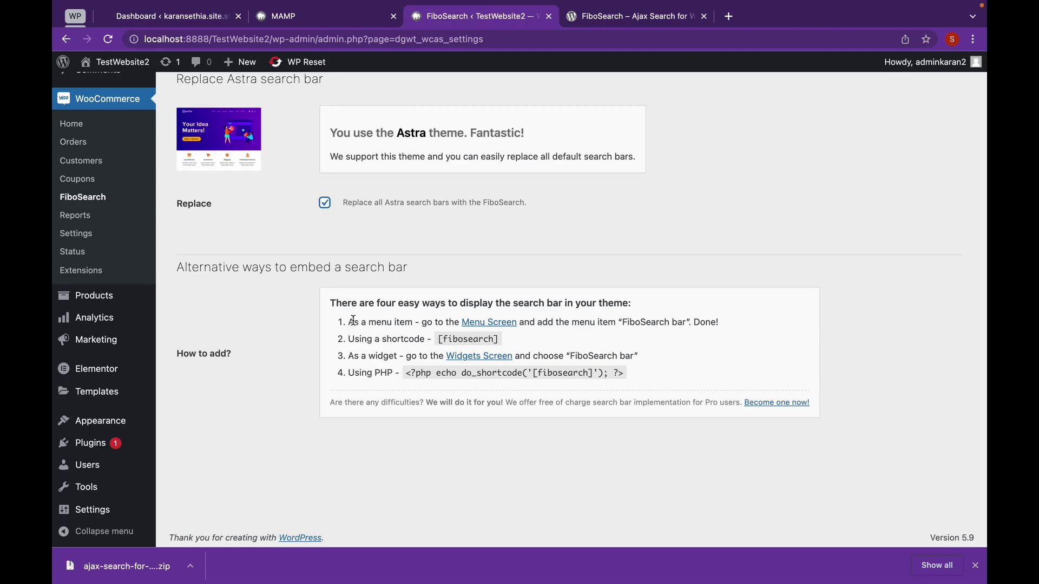
pyautogui.scroll(-1, 354, 321)
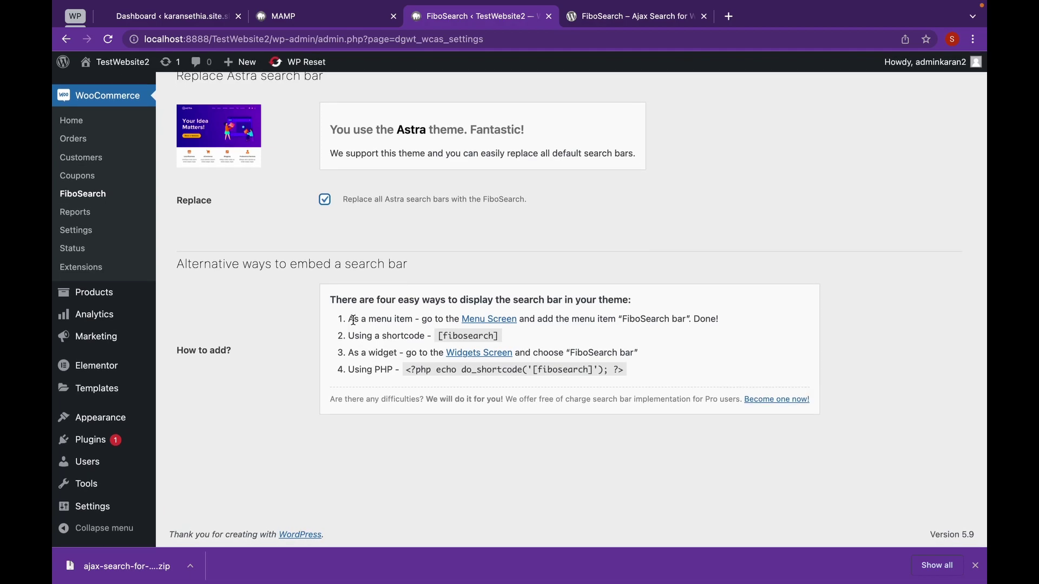
pyautogui.scroll(4, 353, 320)
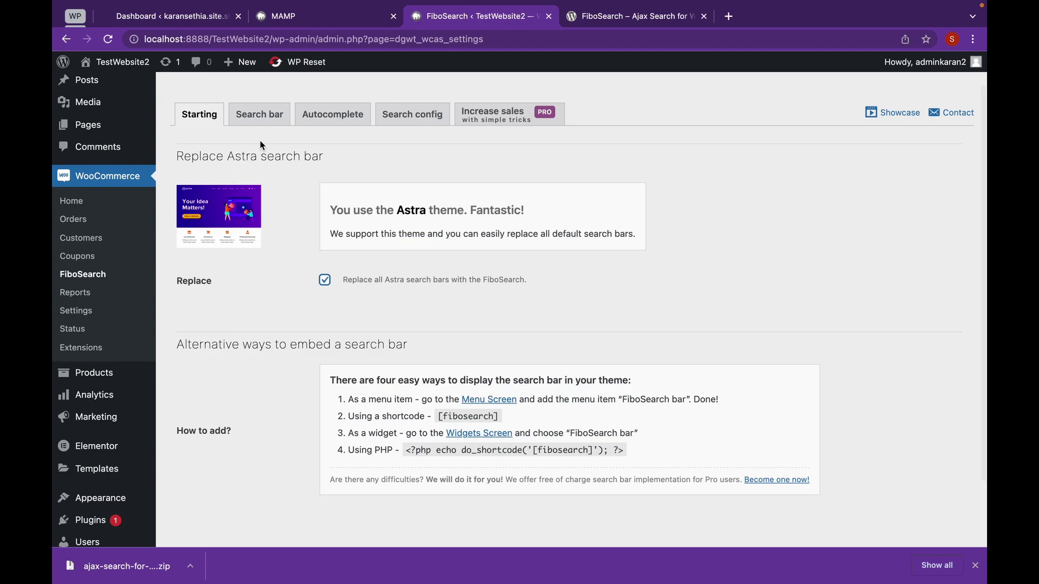
# - On the Search bar tab, turn Show submit button on and back off
pyautogui.click(273, 116)
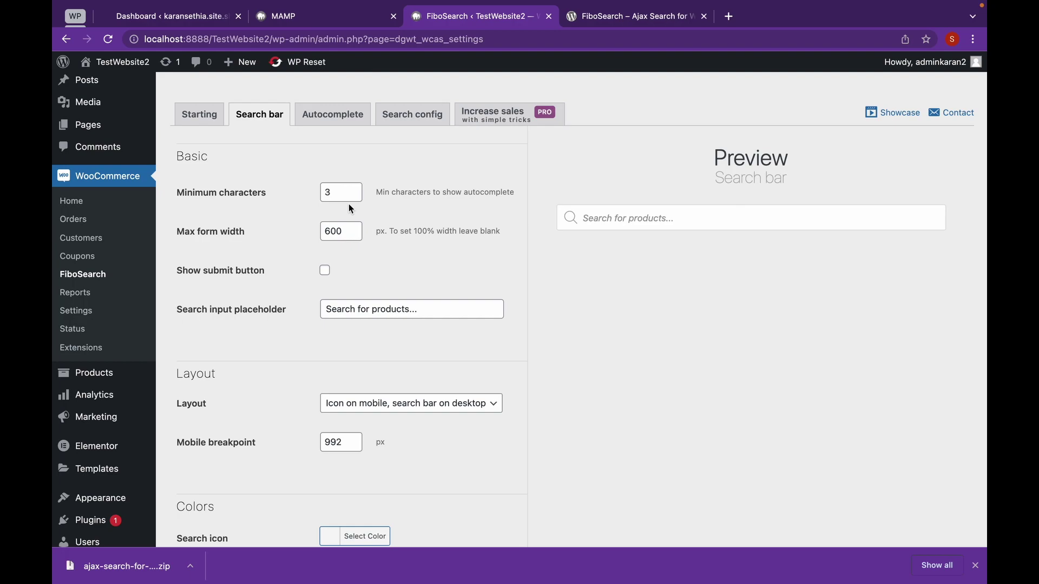
pyautogui.click(325, 271)
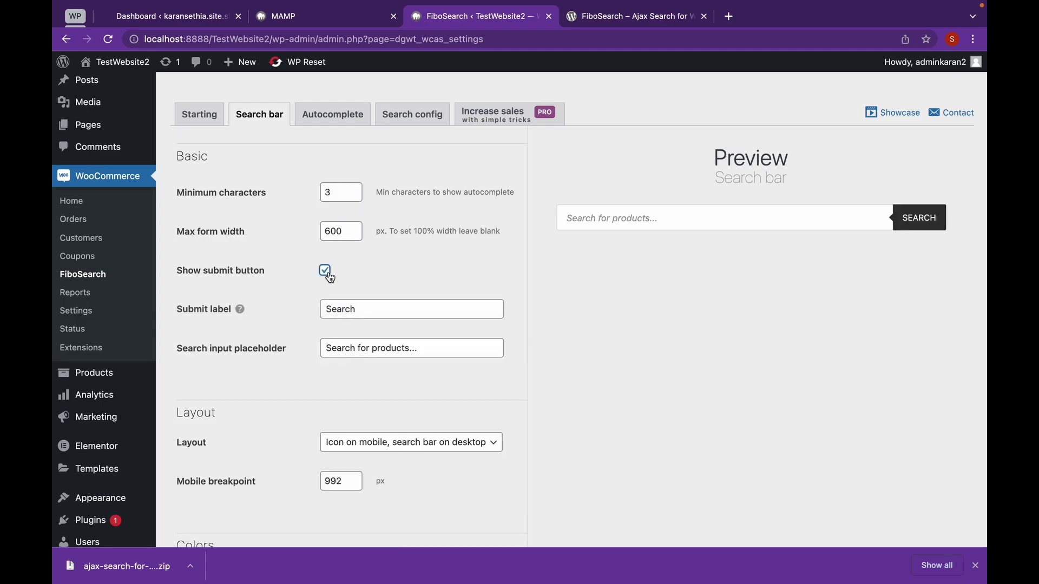
pyautogui.click(325, 270)
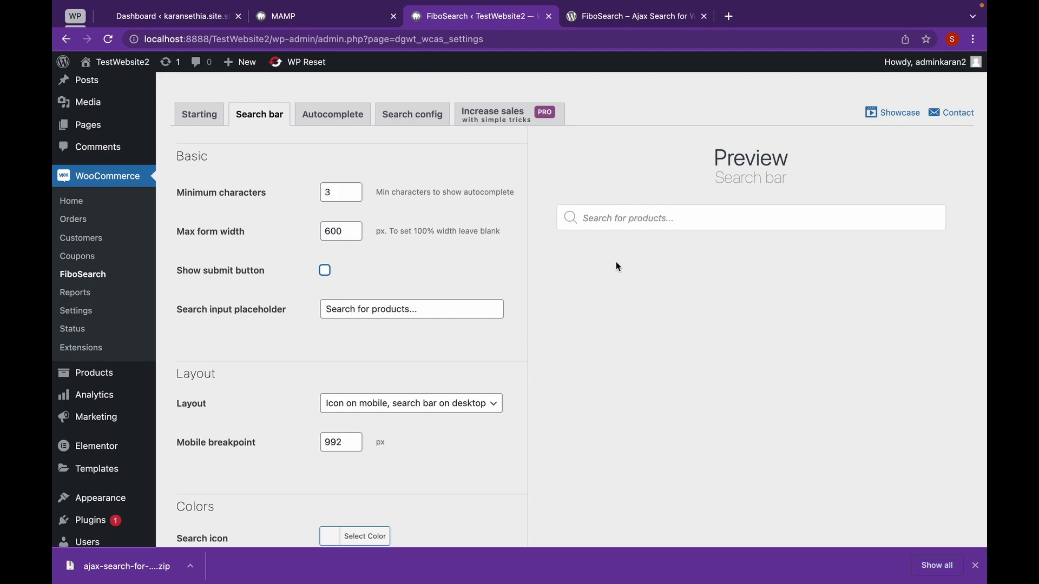
# - Change the search input placeholder text to 'Search for best products...'
pyautogui.scroll(-1, 506, 279)
pyautogui.scroll(-1, 506, 281)
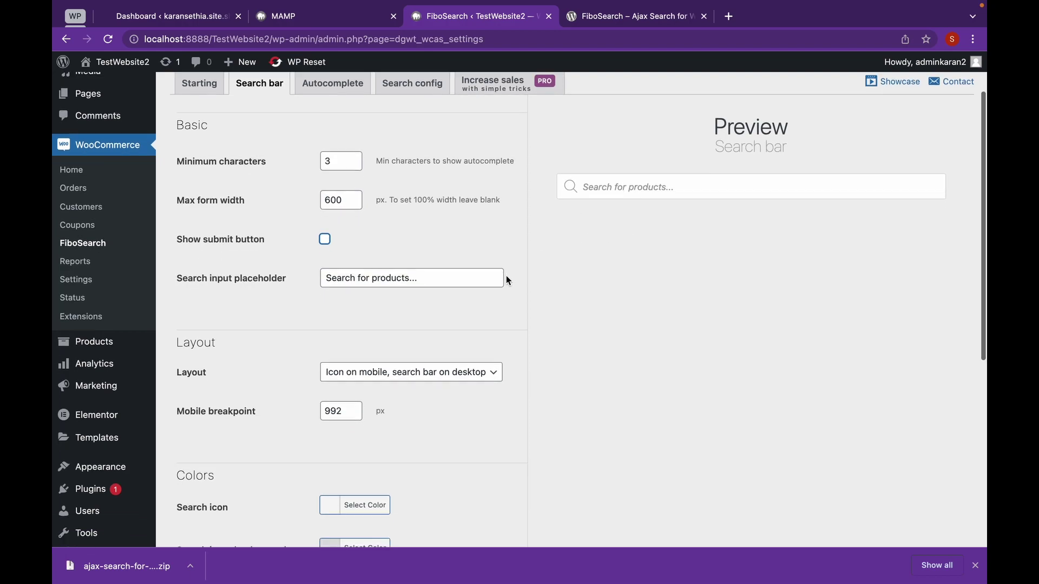
pyautogui.click(436, 271)
pyautogui.moveTo(437, 271); pyautogui.dragTo(376, 273)
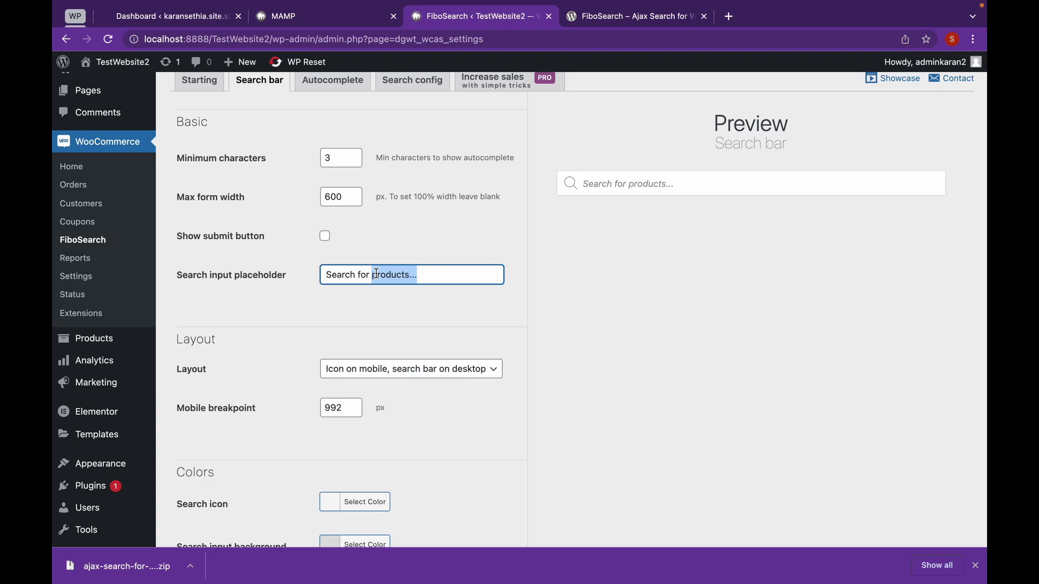
pyautogui.write('best ')
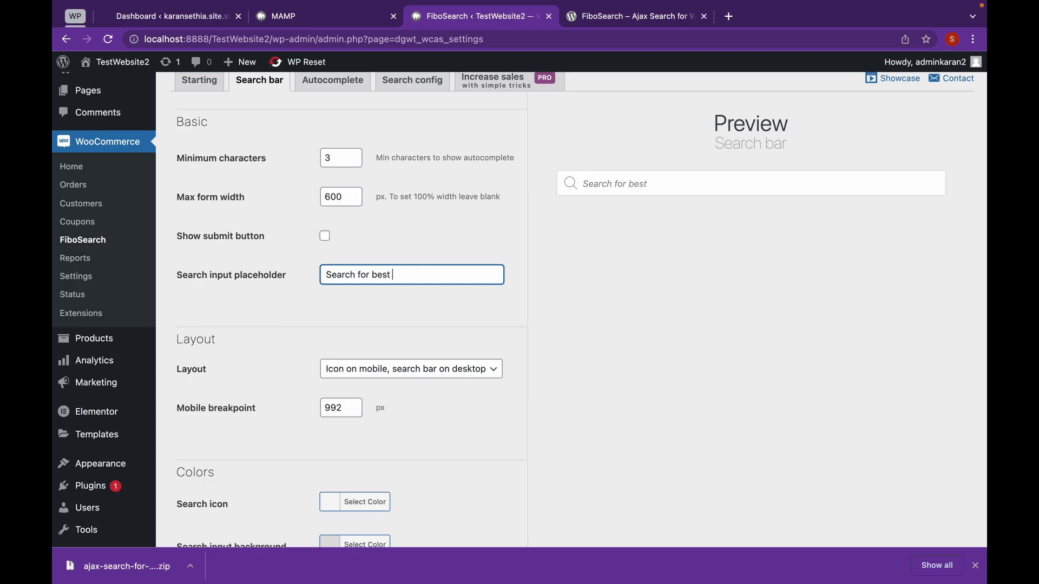
pyautogui.write('products...')
pyautogui.scroll(-2, 379, 325)
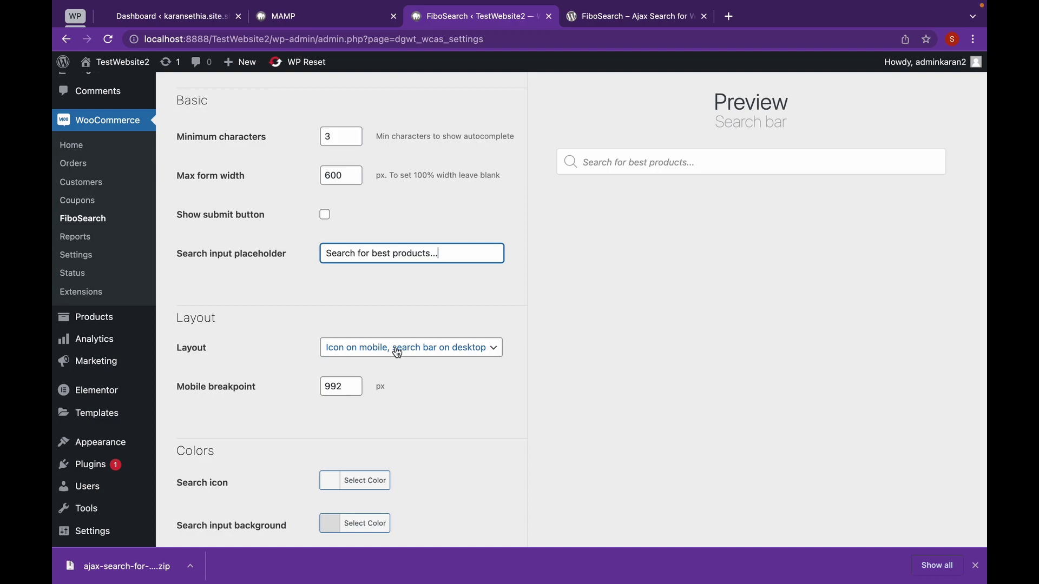
pyautogui.click(397, 349)
pyautogui.click(395, 319)
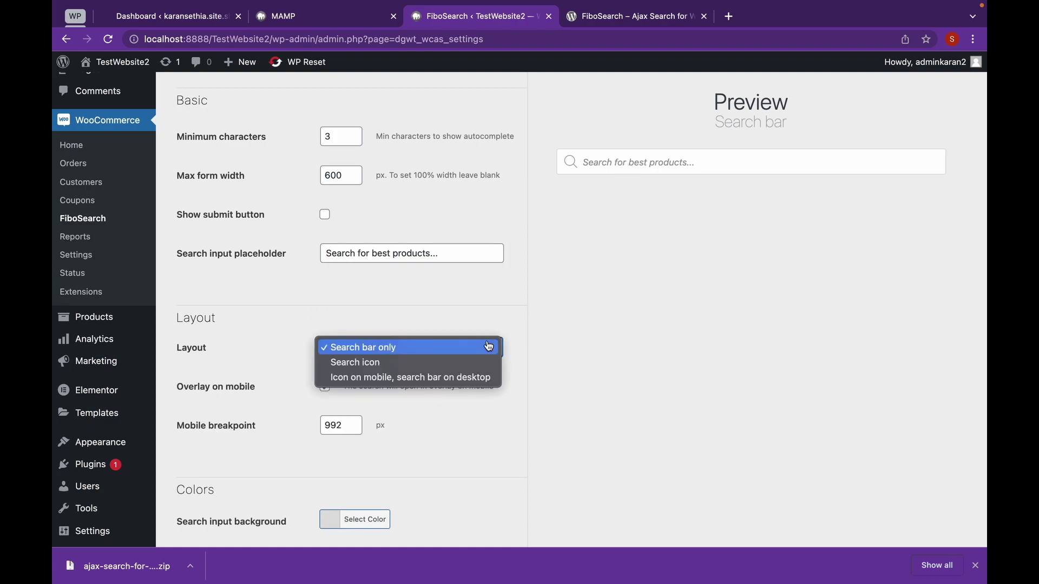
pyautogui.click(488, 347)
pyautogui.click(467, 364)
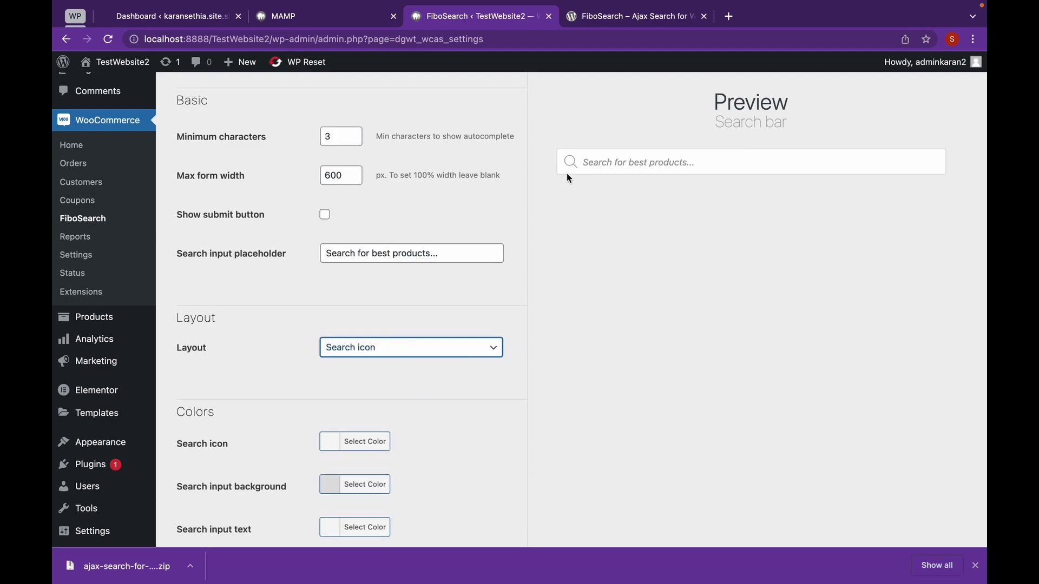
pyautogui.click(467, 356)
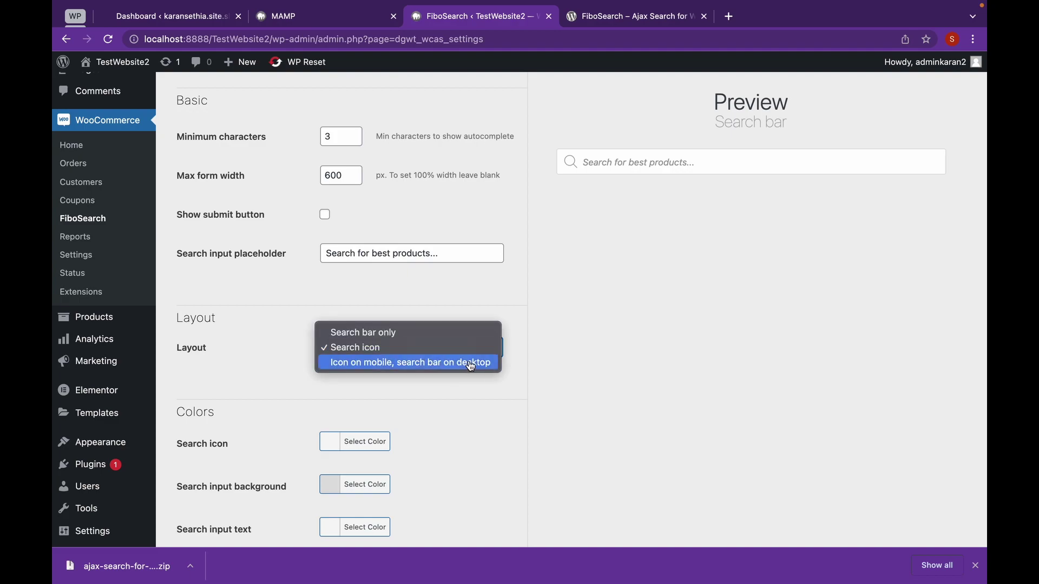
pyautogui.click(471, 364)
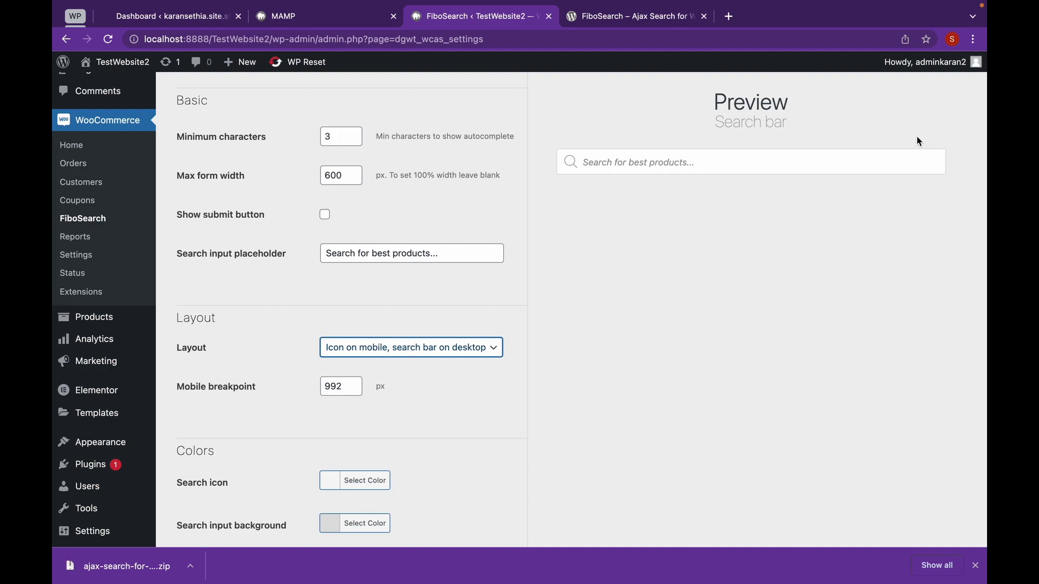
# - Set the FiboSearch search icon colour to teal
pyautogui.scroll(-2, 472, 395)
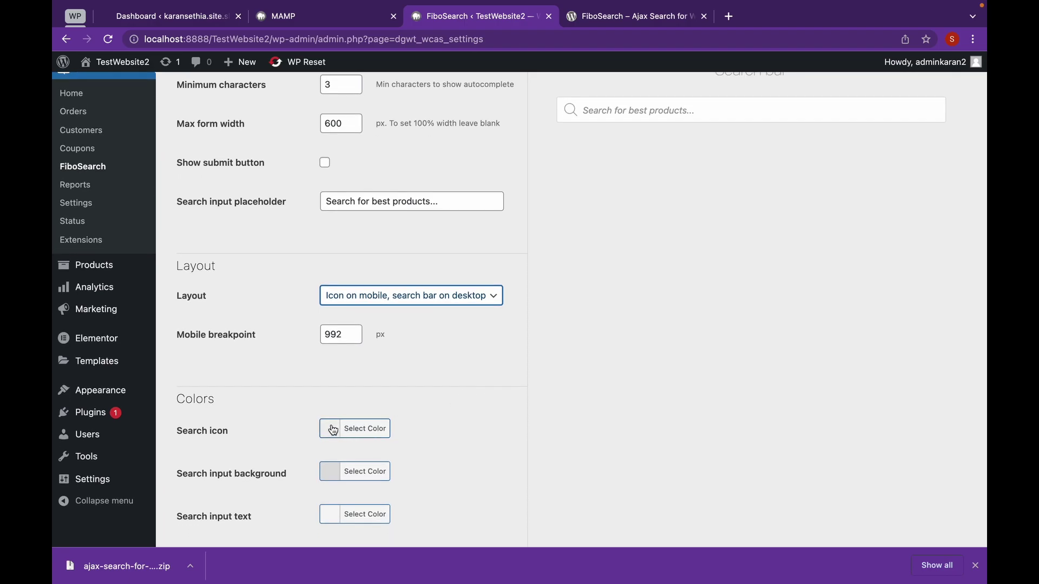
pyautogui.click(339, 430)
pyautogui.scroll(-1, 340, 430)
pyautogui.click(523, 291)
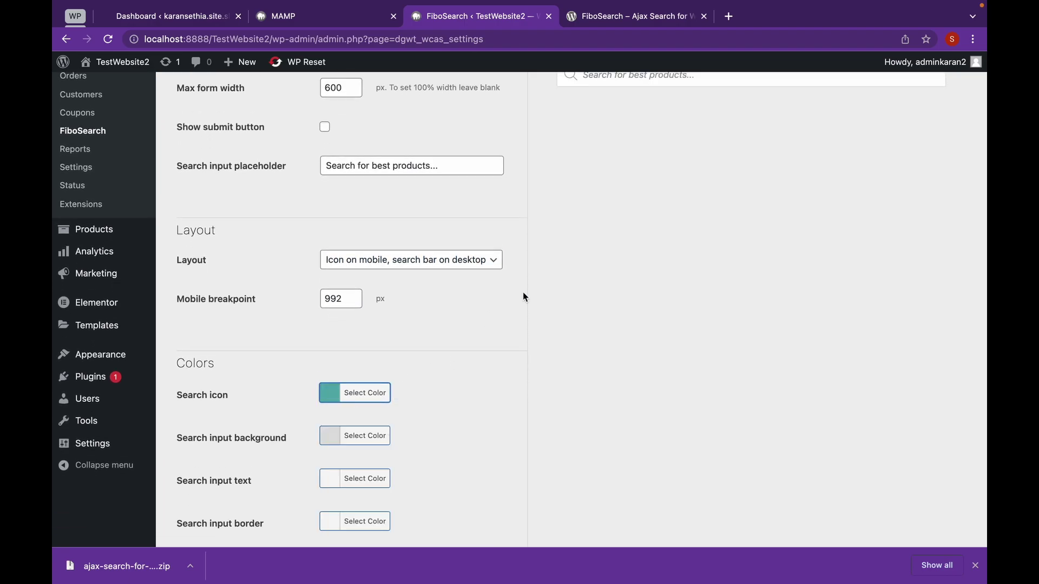
pyautogui.scroll(3, 525, 291)
# - Set the search input background to a light grey and save the search bar settings
pyautogui.scroll(-3, 524, 292)
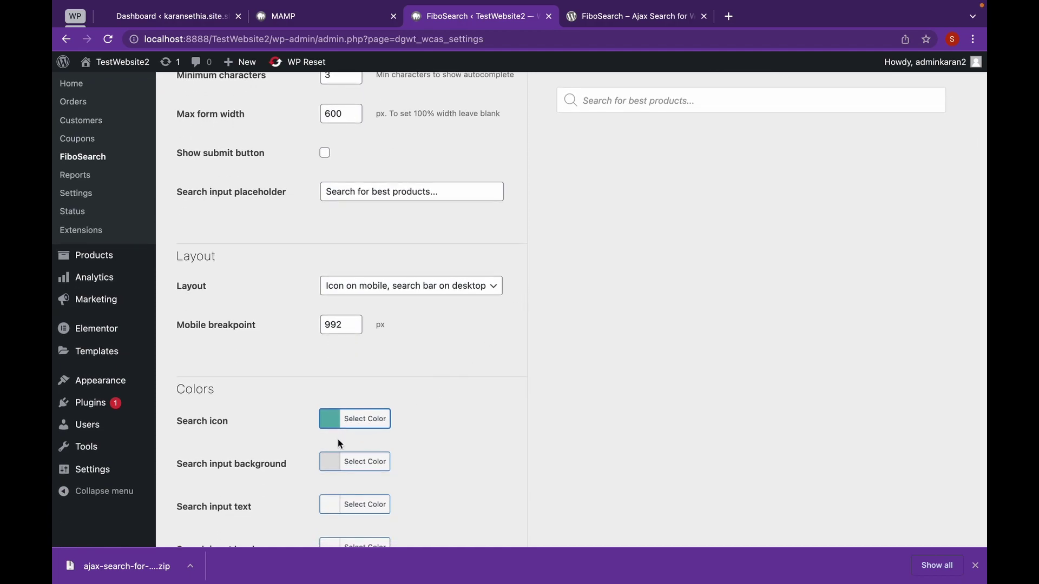
pyautogui.click(333, 466)
pyautogui.scroll(-1, 350, 469)
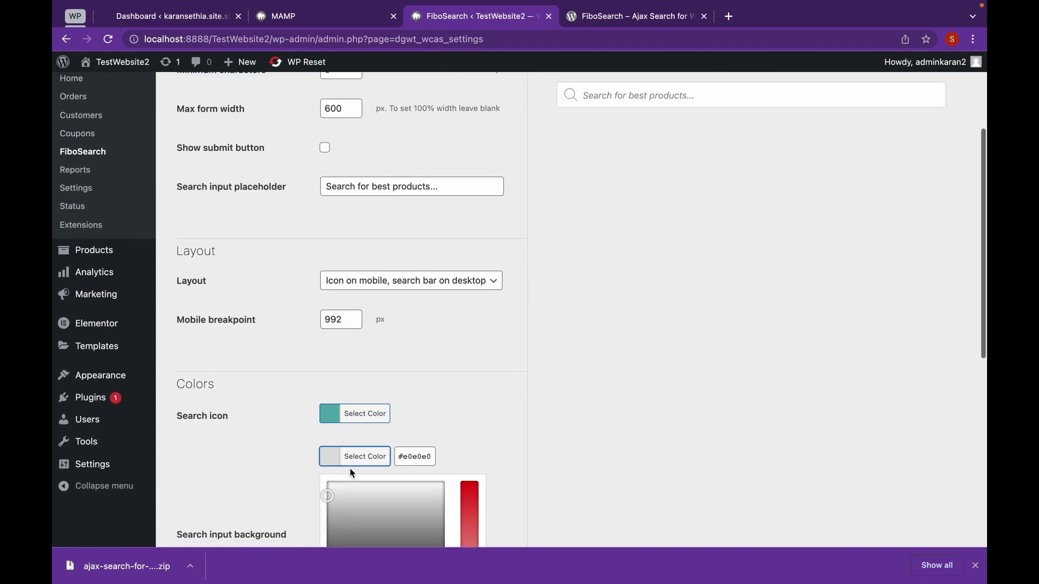
pyautogui.moveTo(334, 503)
pyautogui.mouseDown()
pyautogui.moveTo(325, 498)
pyautogui.moveTo(331, 505)
pyautogui.moveTo(336, 496)
pyautogui.mouseUp()
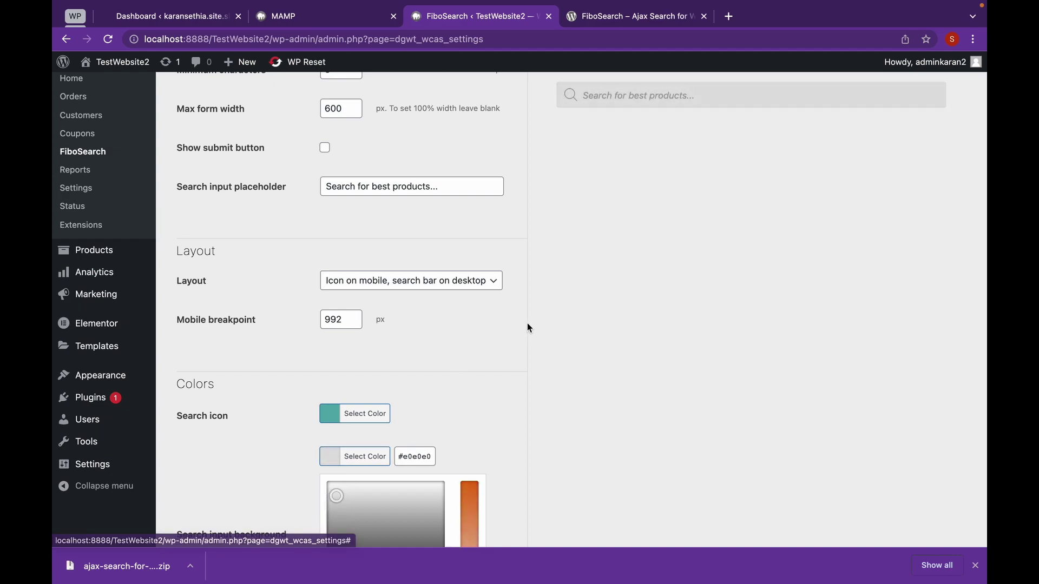
pyautogui.scroll(-3, 499, 322)
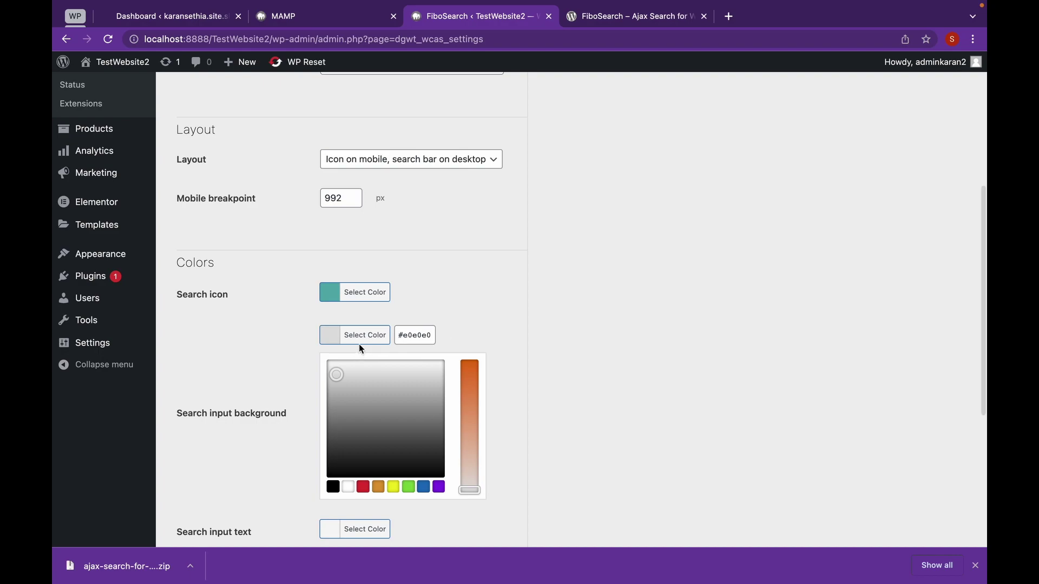
pyautogui.click(366, 338)
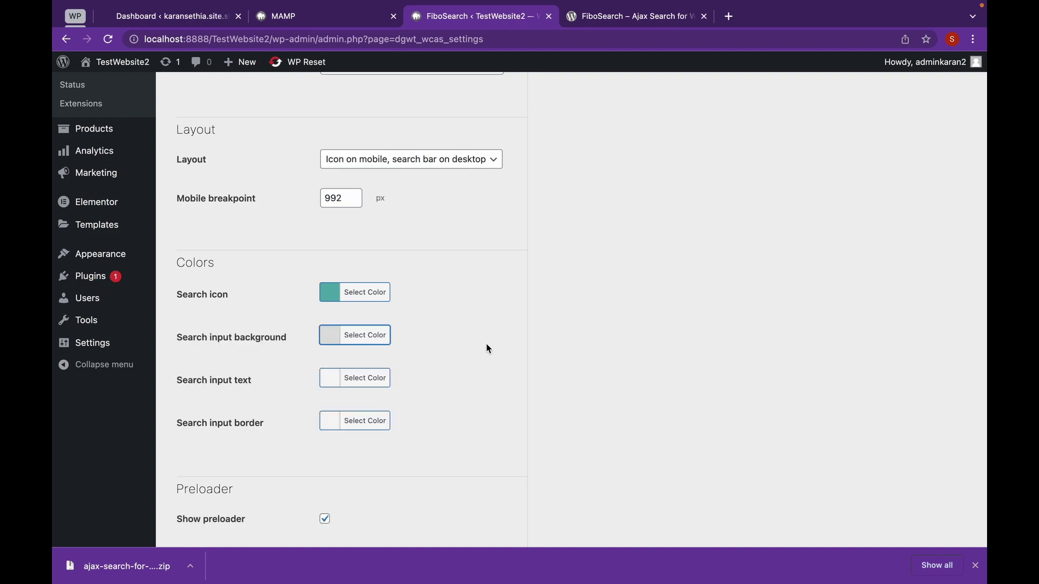
pyautogui.scroll(-2, 486, 345)
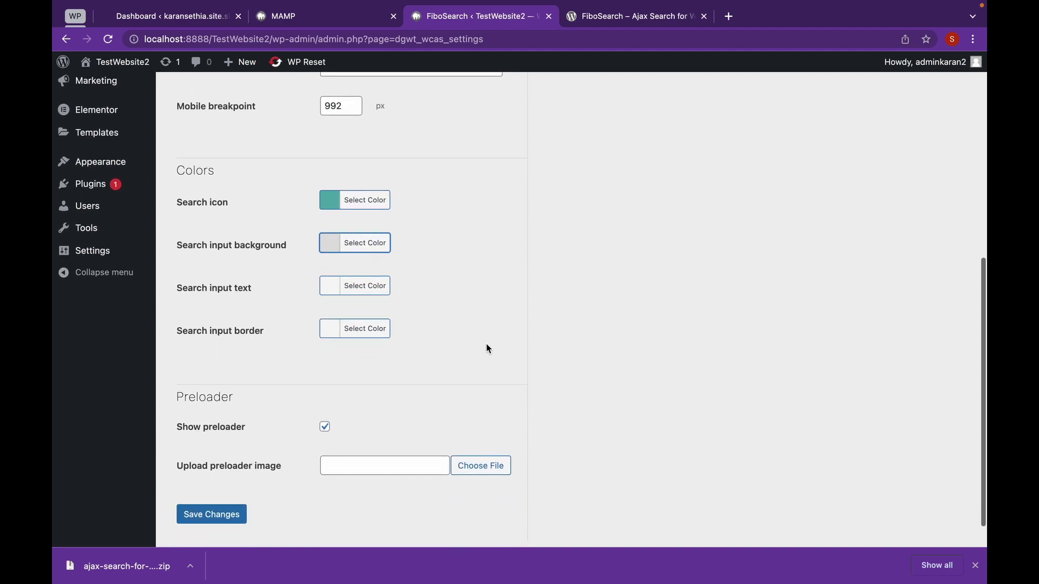
pyautogui.click(228, 521)
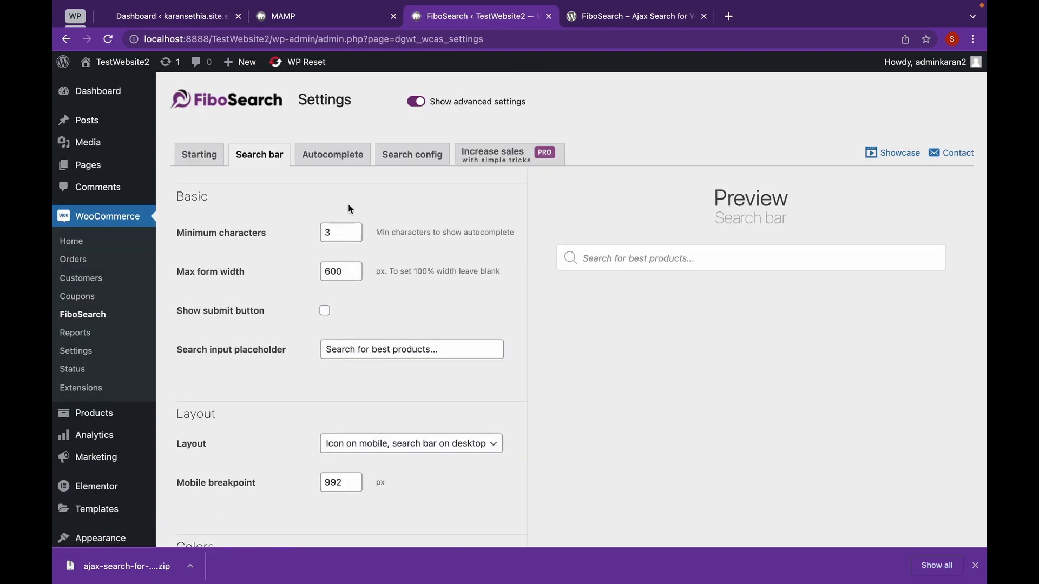
# - Tick Show price on the Autocomplete tab and save the autocomplete settings
pyautogui.click(333, 163)
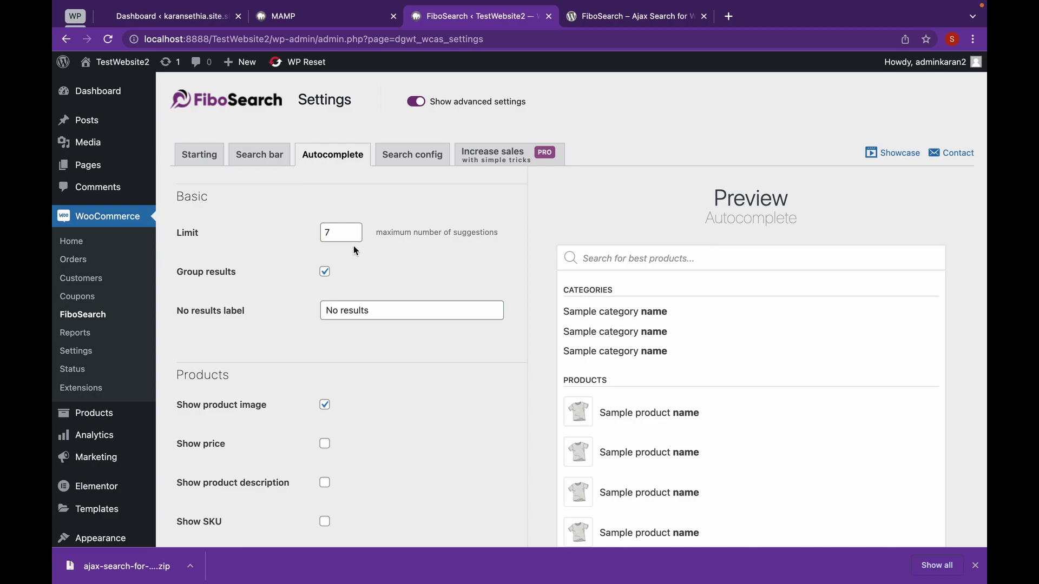
pyautogui.scroll(-2, 352, 247)
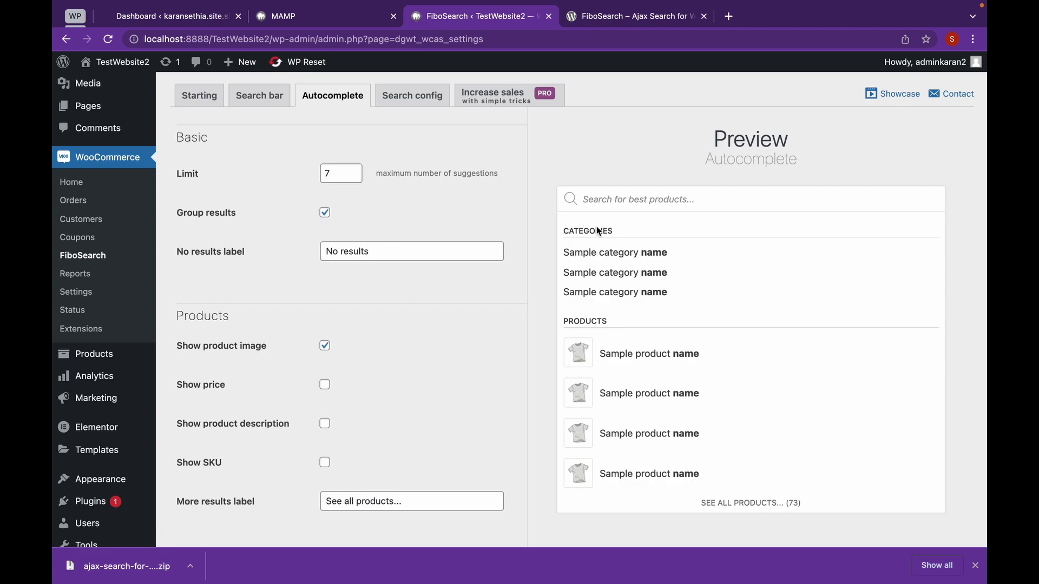
pyautogui.scroll(-1, 444, 301)
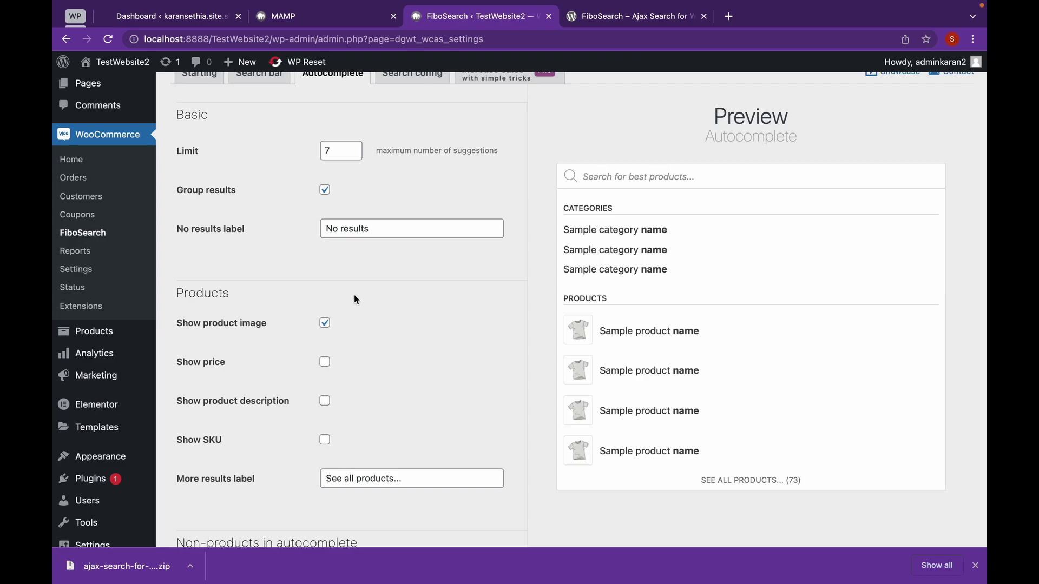
pyautogui.click(325, 363)
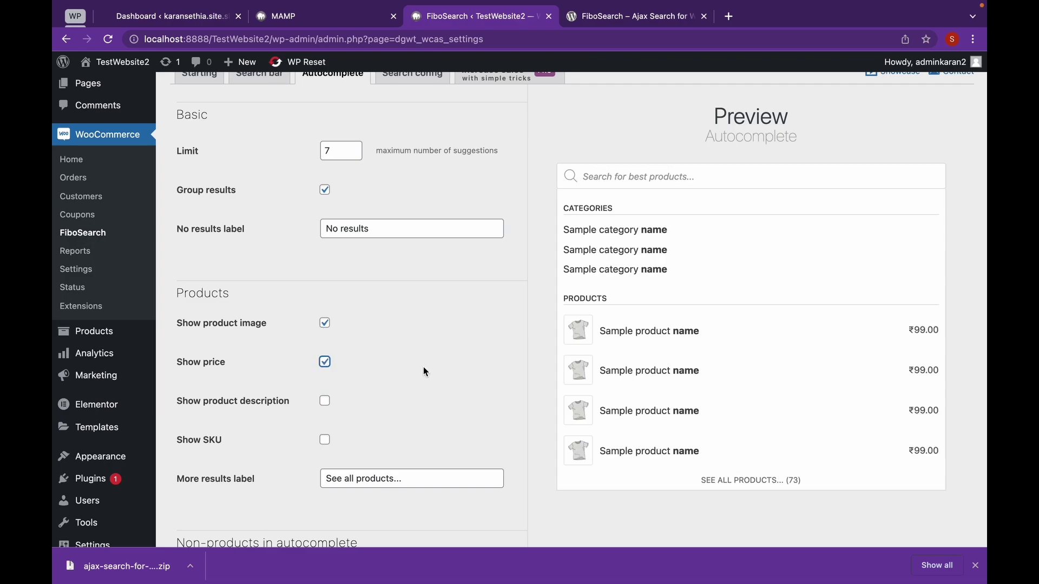
pyautogui.scroll(-3, 424, 367)
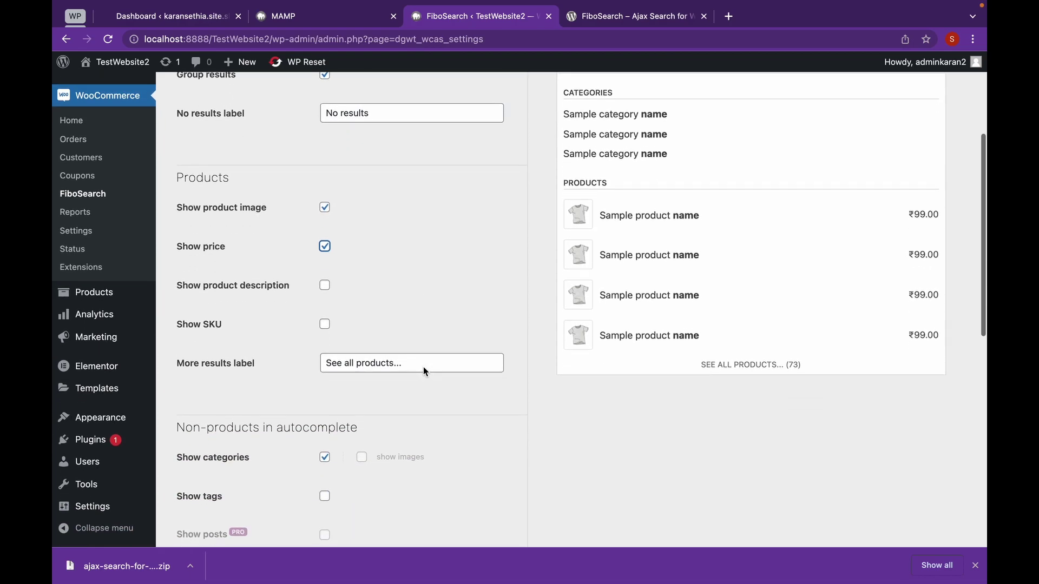
pyautogui.scroll(-3, 423, 367)
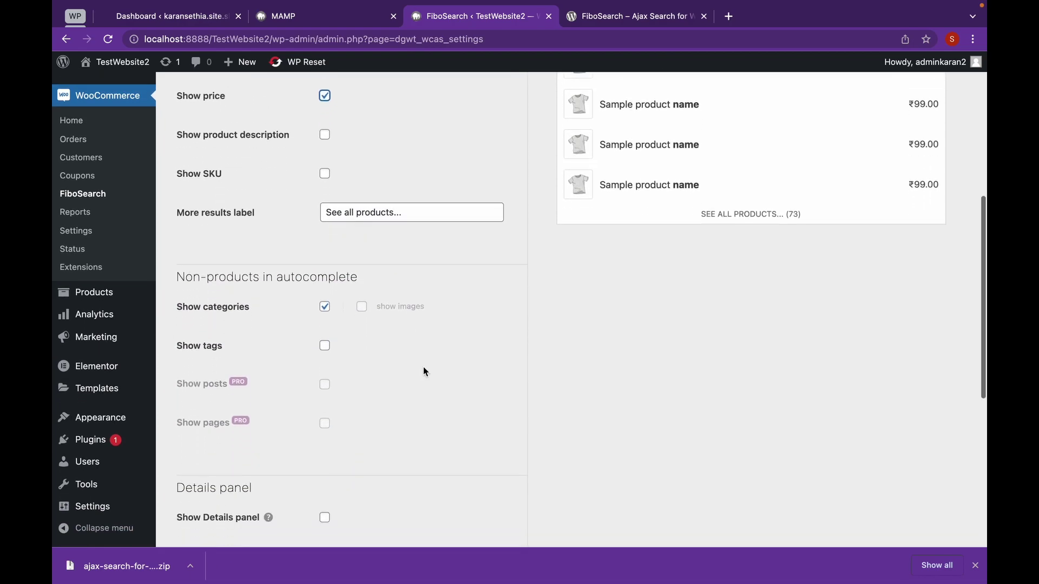
pyautogui.scroll(-2, 424, 368)
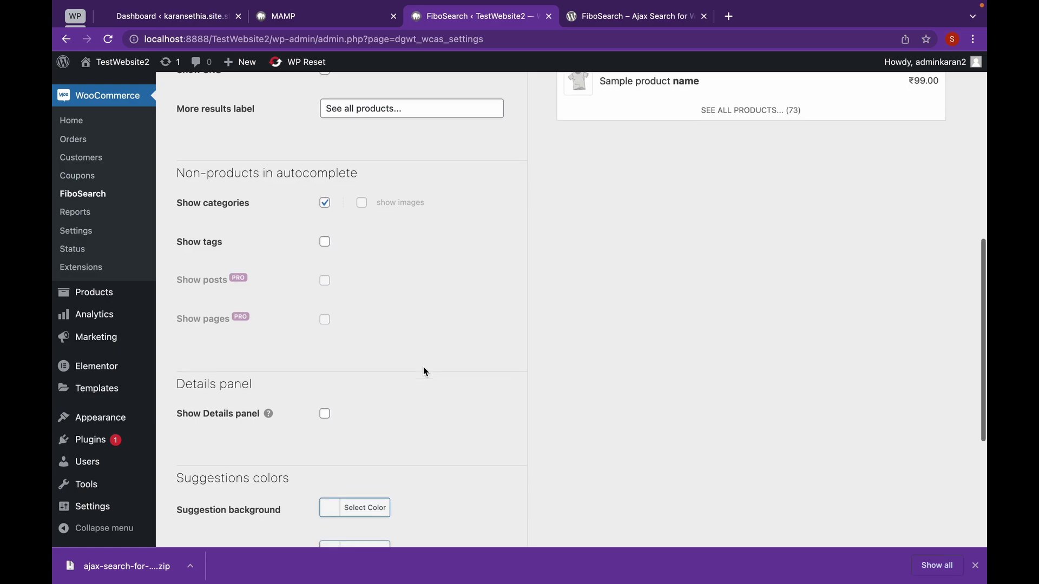
pyautogui.scroll(-4, 424, 371)
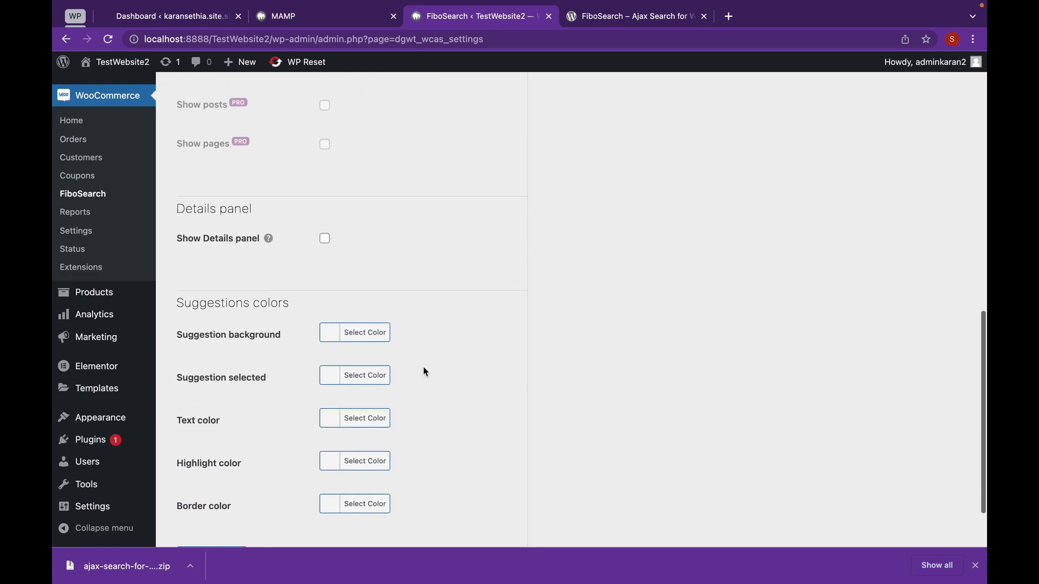
pyautogui.scroll(-1, 423, 372)
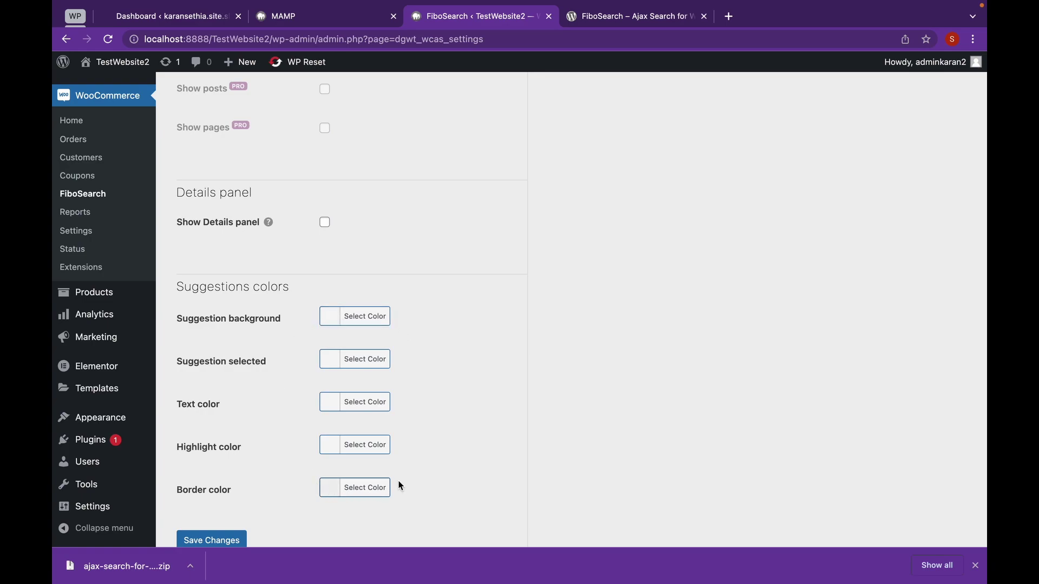
pyautogui.scroll(-1, 437, 376)
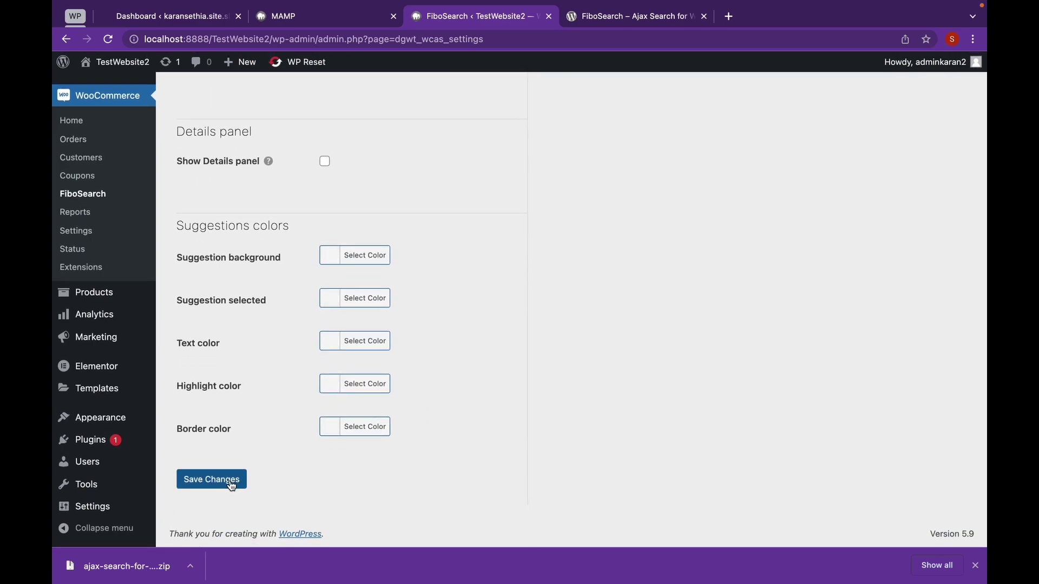
pyautogui.click(228, 485)
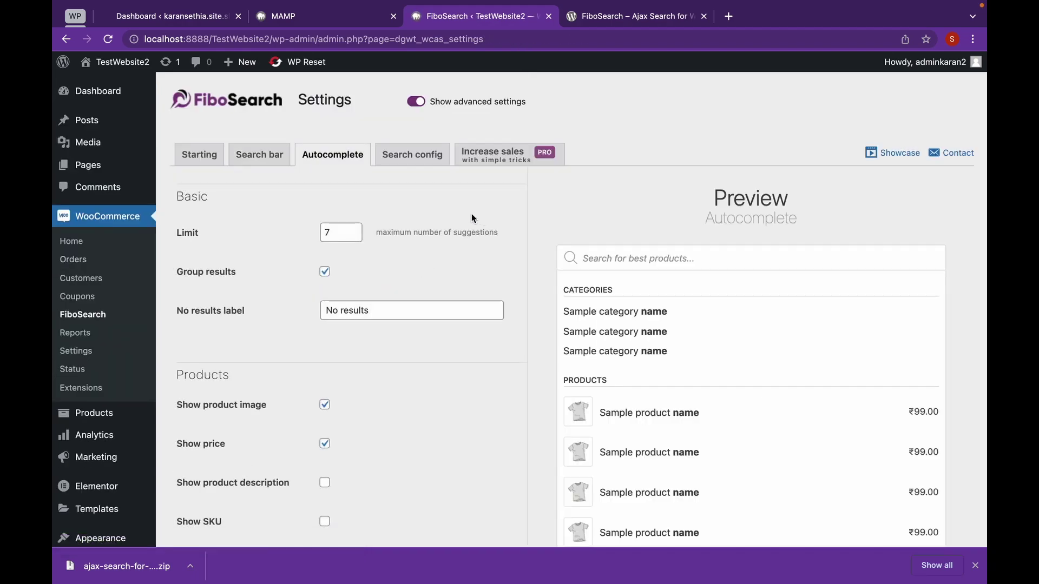
# - On the Search config tab, enable Search in description and Exclude 'out of stock' products
pyautogui.click(427, 163)
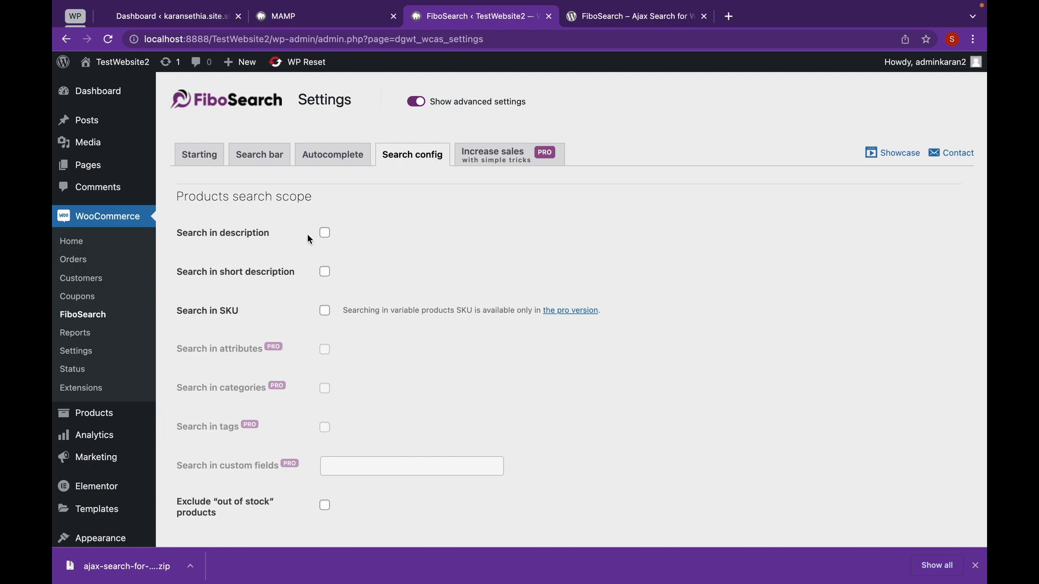
pyautogui.click(332, 232)
pyautogui.scroll(-1, 403, 254)
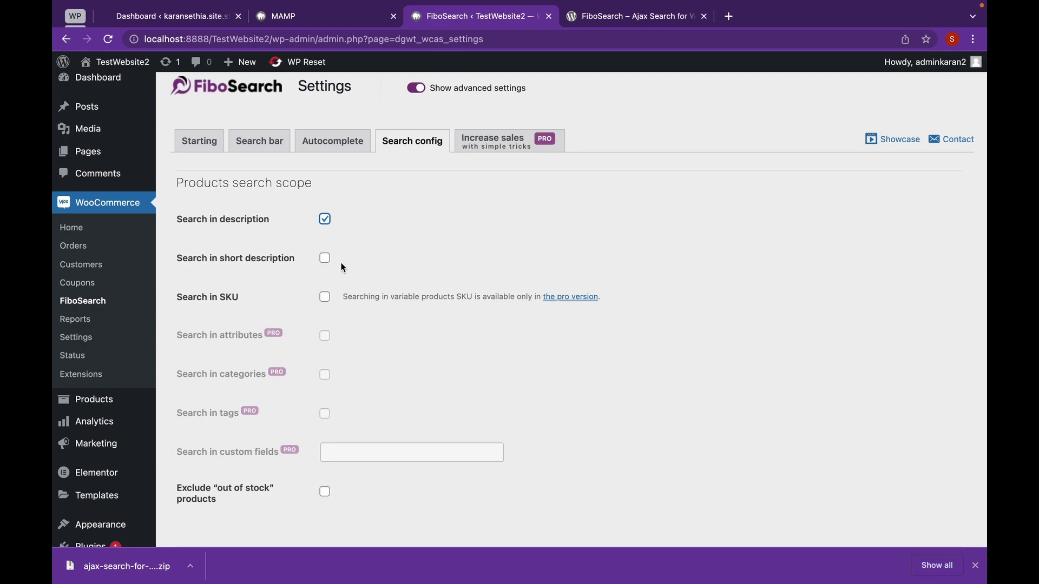
pyautogui.scroll(-2, 609, 382)
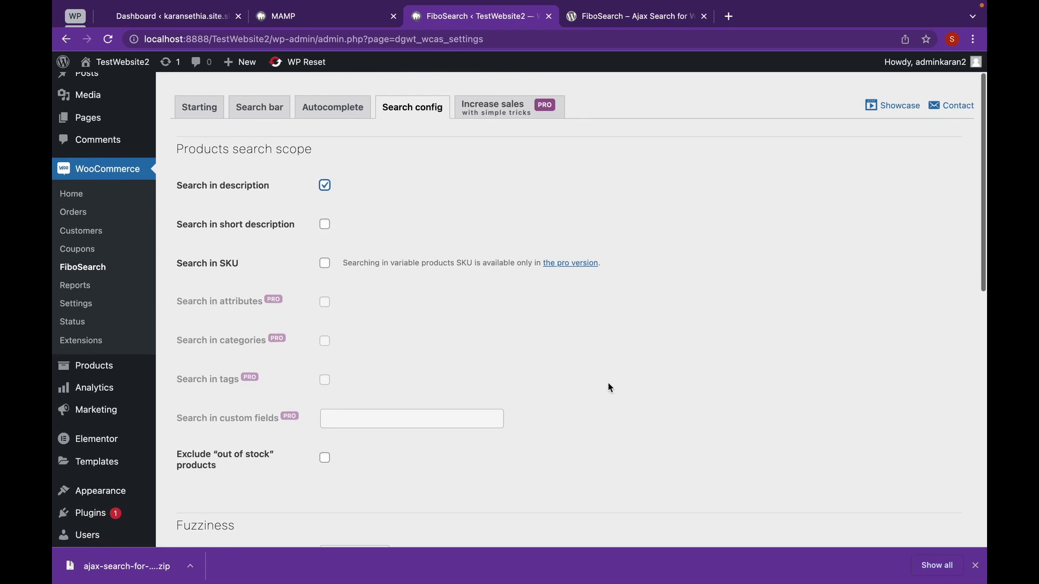
pyautogui.scroll(-2, 608, 382)
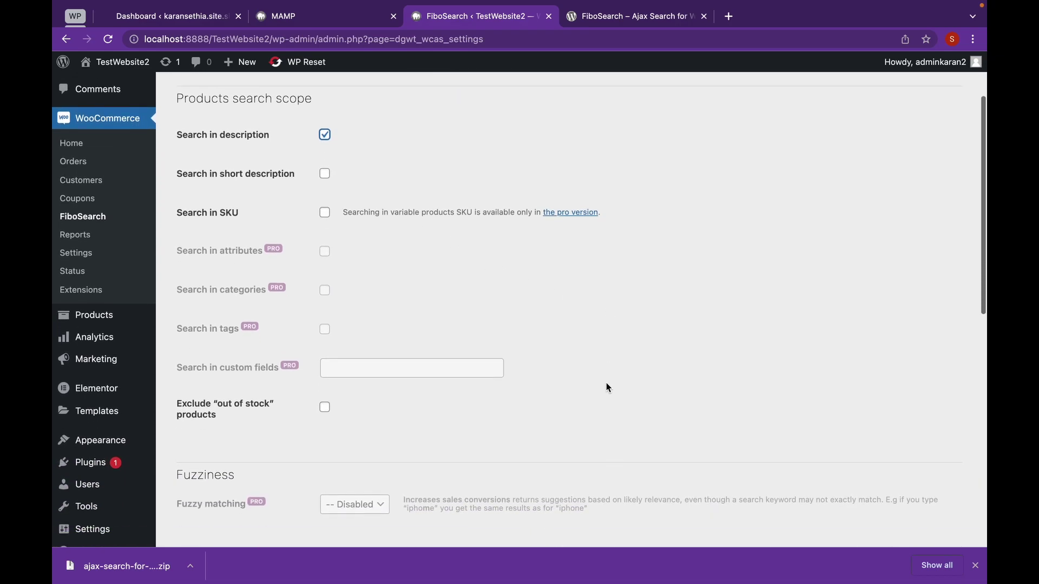
pyautogui.click(320, 410)
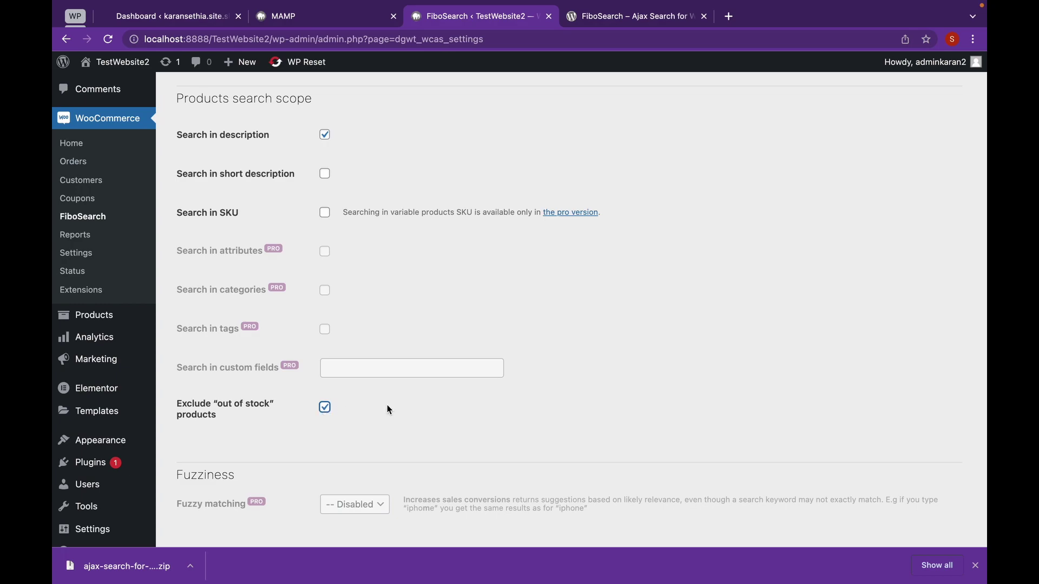
pyautogui.scroll(-10, 388, 410)
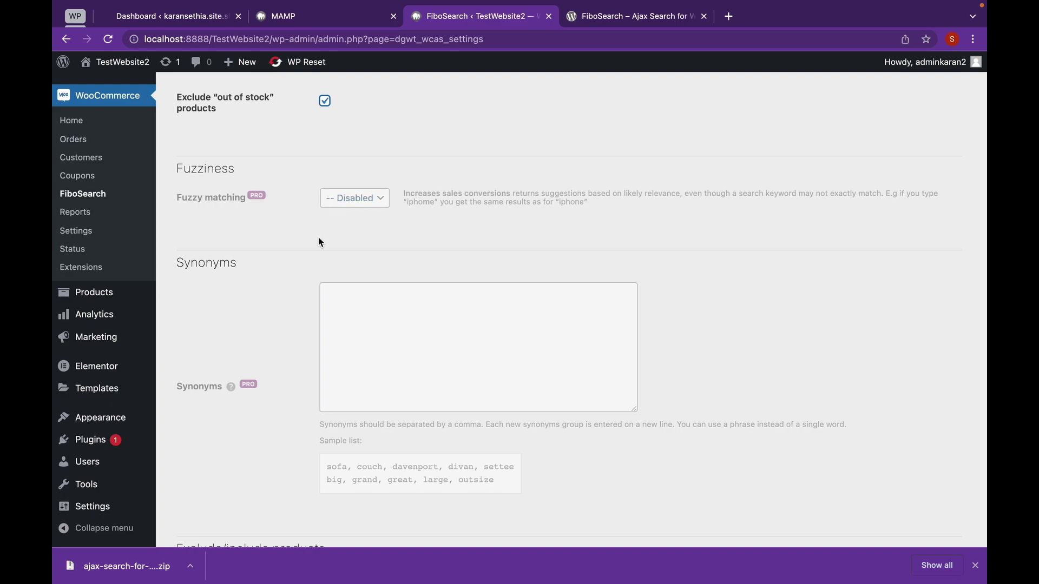
pyautogui.scroll(7, 319, 241)
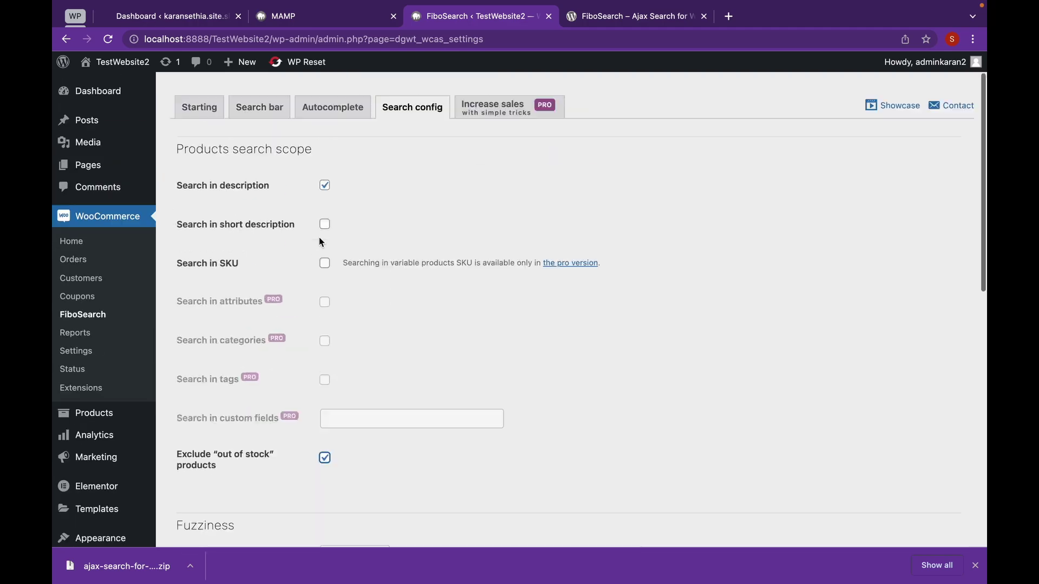
pyautogui.scroll(-10, 319, 241)
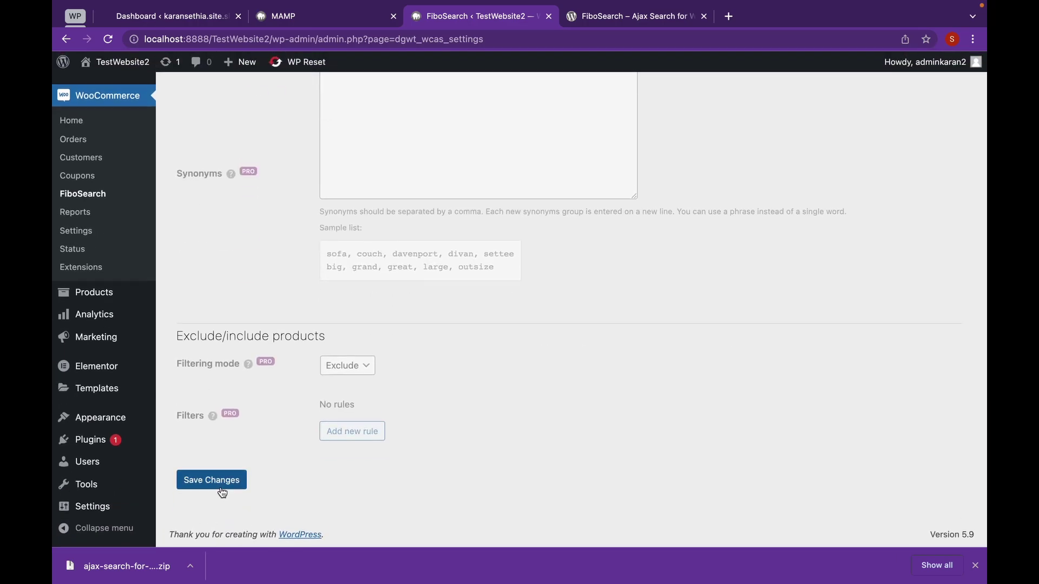
# - Save the search configuration settings and go to Appearance > Menus
pyautogui.click(222, 486)
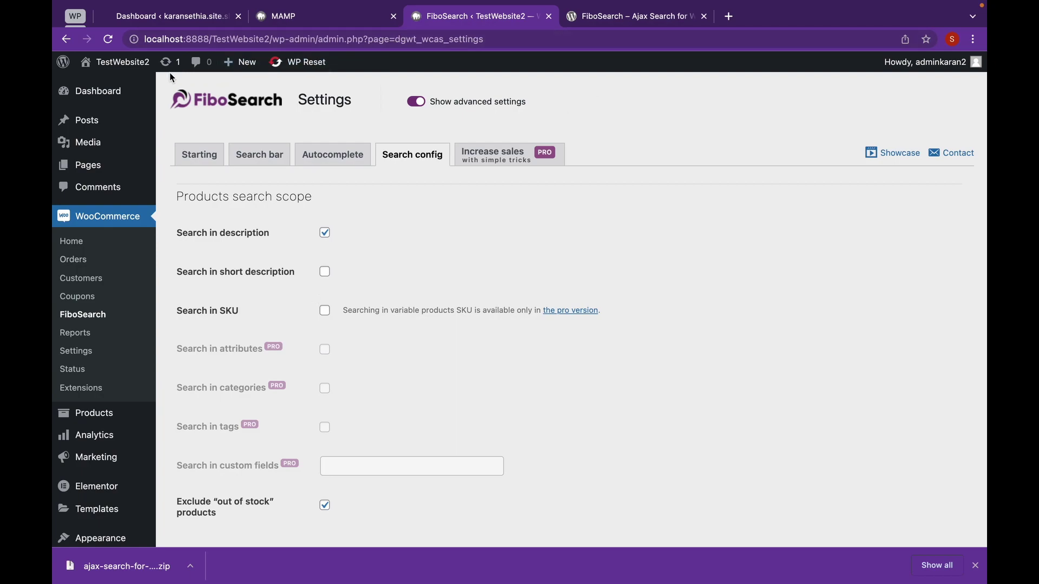
pyautogui.moveTo(146, 66)
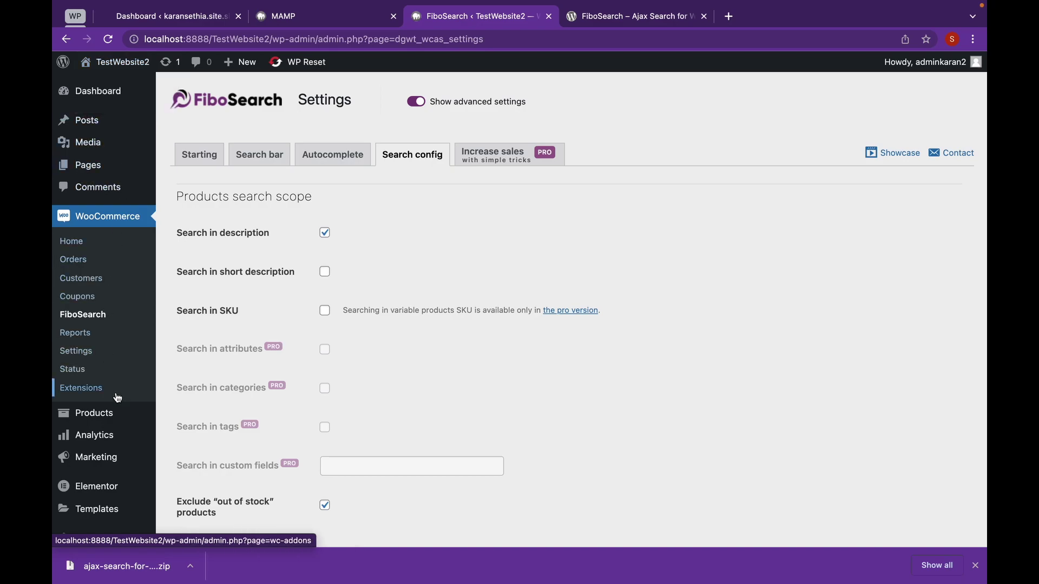
pyautogui.moveTo(115, 415)
pyautogui.scroll(-3, 116, 399)
pyautogui.moveTo(113, 471)
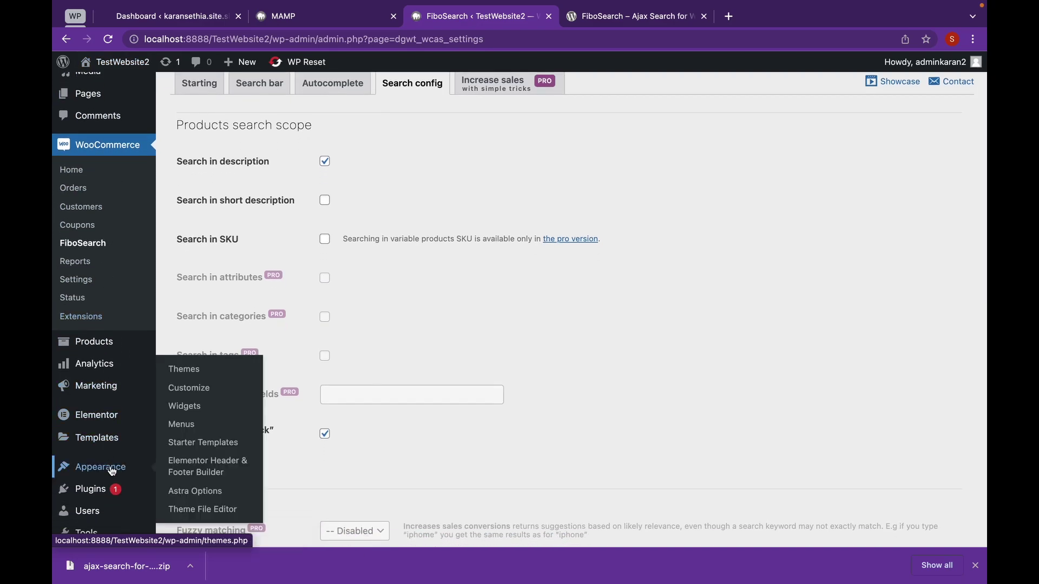
pyautogui.click(198, 425)
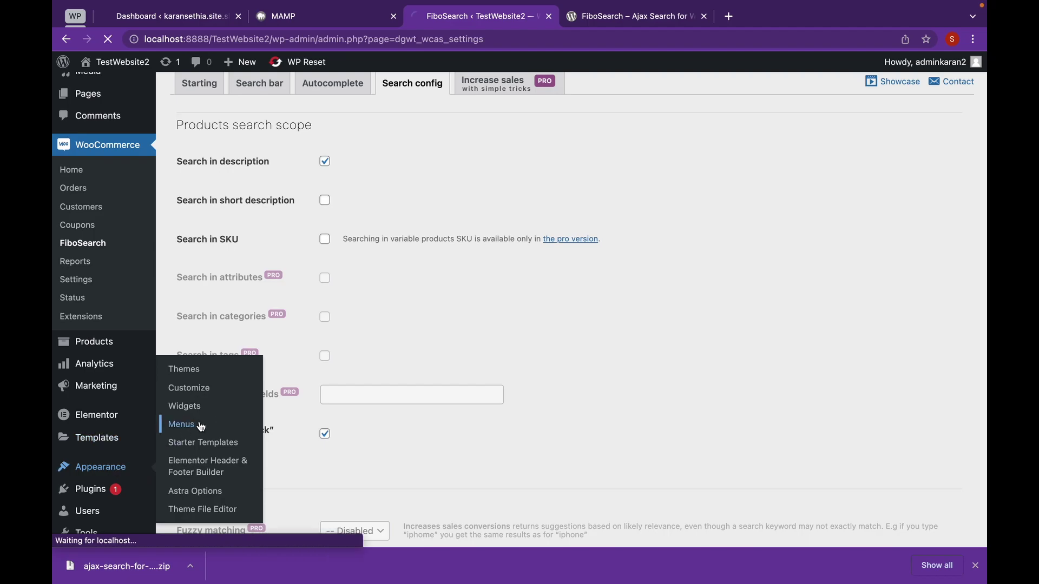
# - Expand the FiboSearch bar box under Add menu items for the Primary menu
pyautogui.scroll(-2, 396, 373)
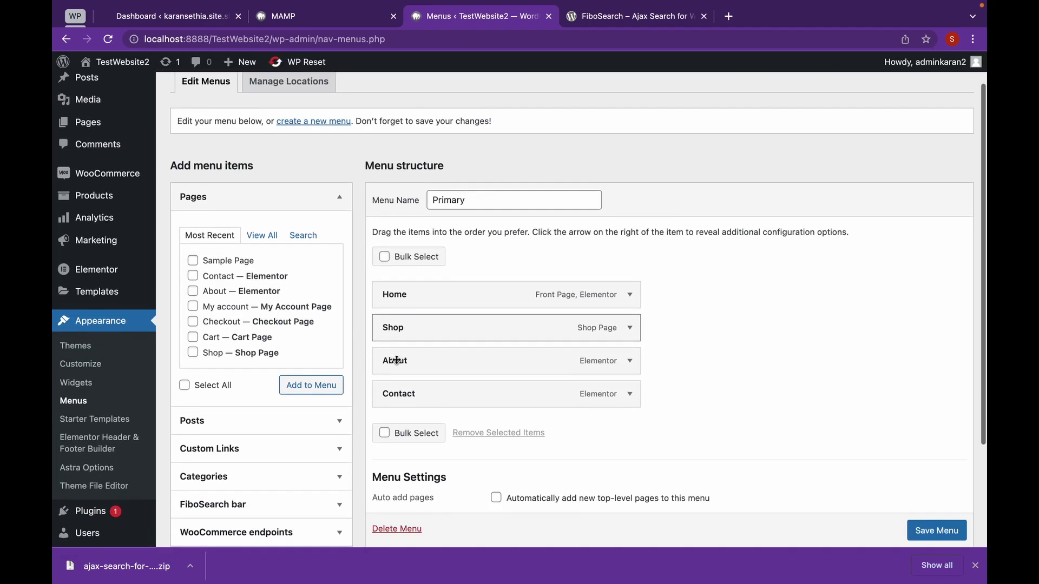
pyautogui.scroll(-2, 397, 363)
pyautogui.click(267, 445)
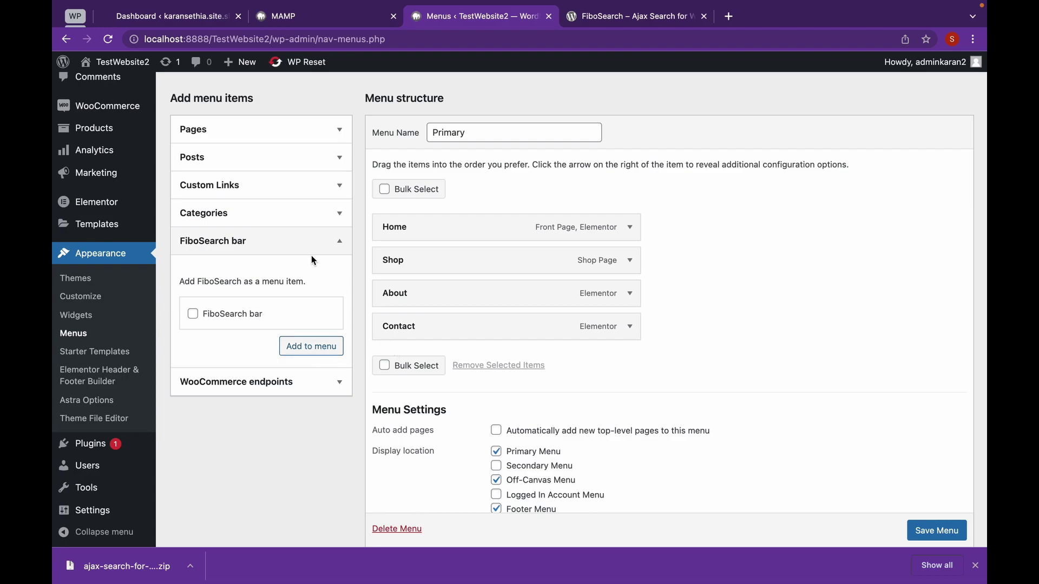
pyautogui.scroll(2, 311, 258)
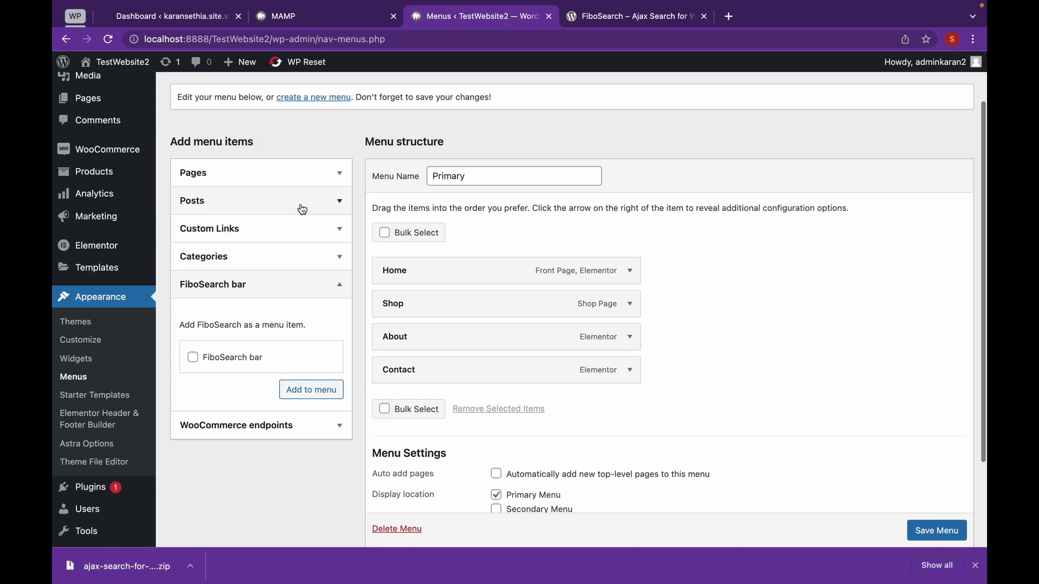
pyautogui.scroll(2, 301, 204)
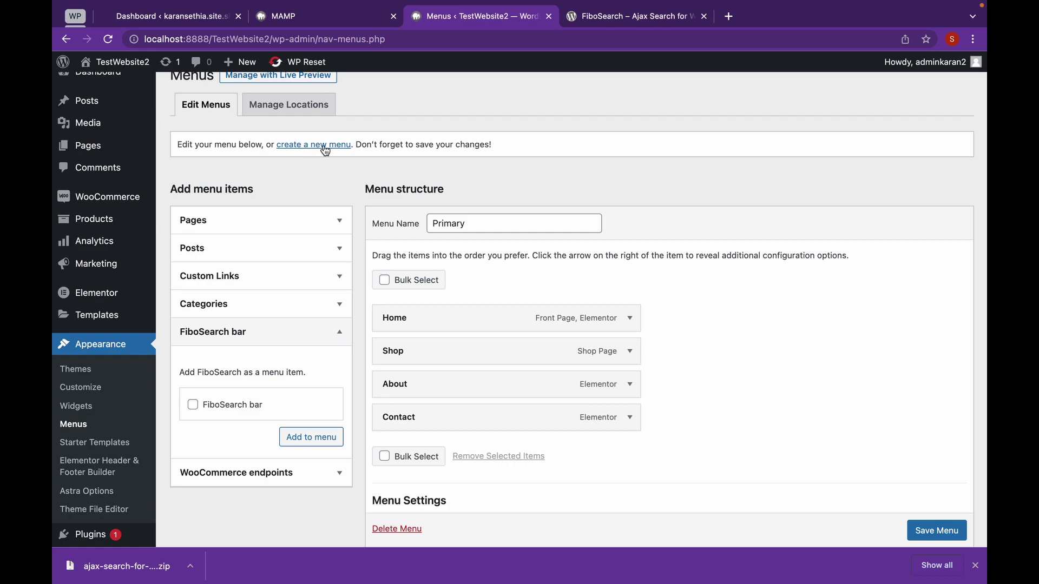
# - Create a new menu named Search-bar assigned to the Secondary Menu location
pyautogui.click(326, 145)
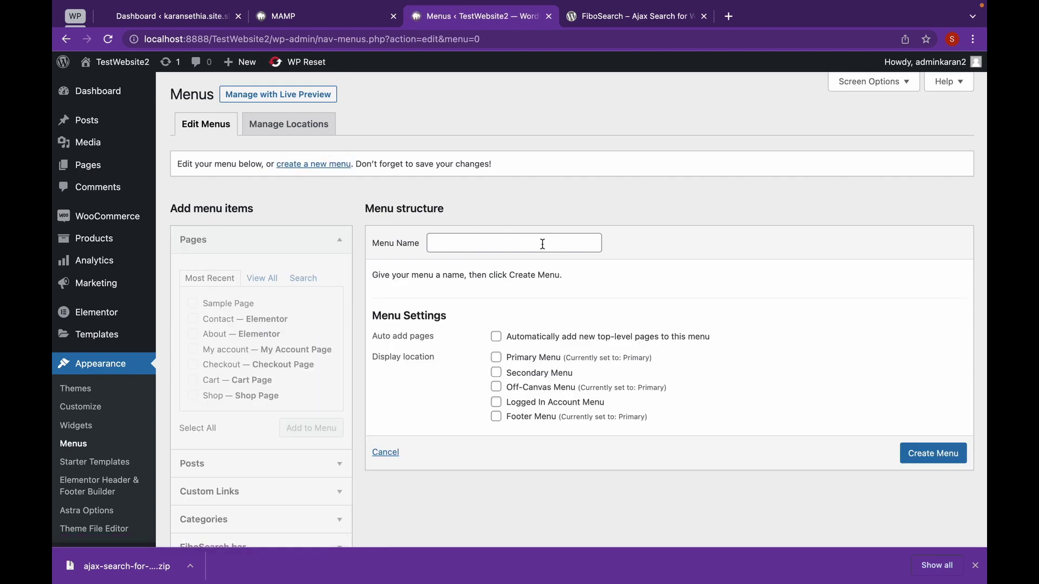
pyautogui.click(543, 245)
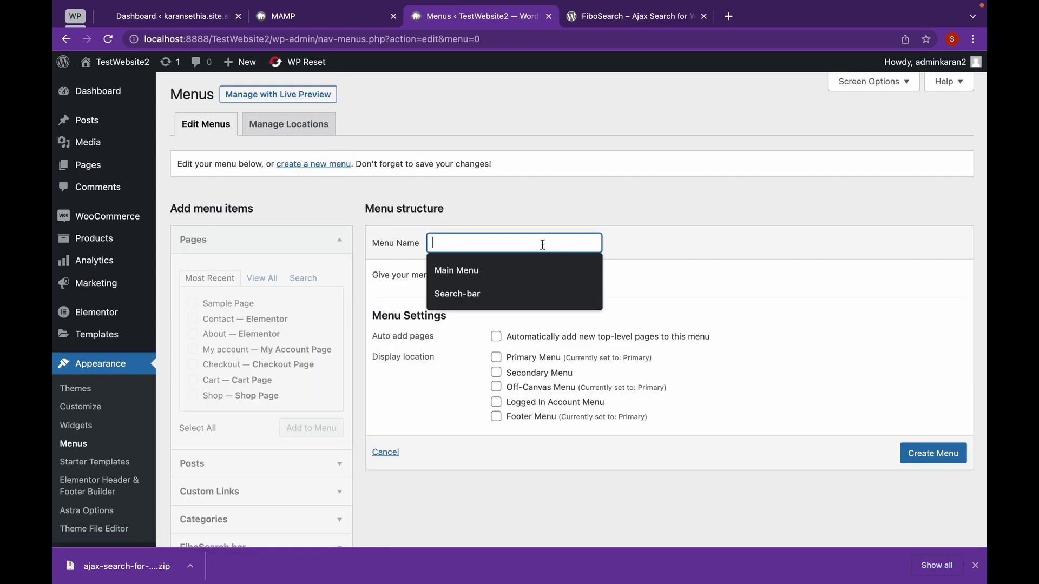
pyautogui.click(525, 288)
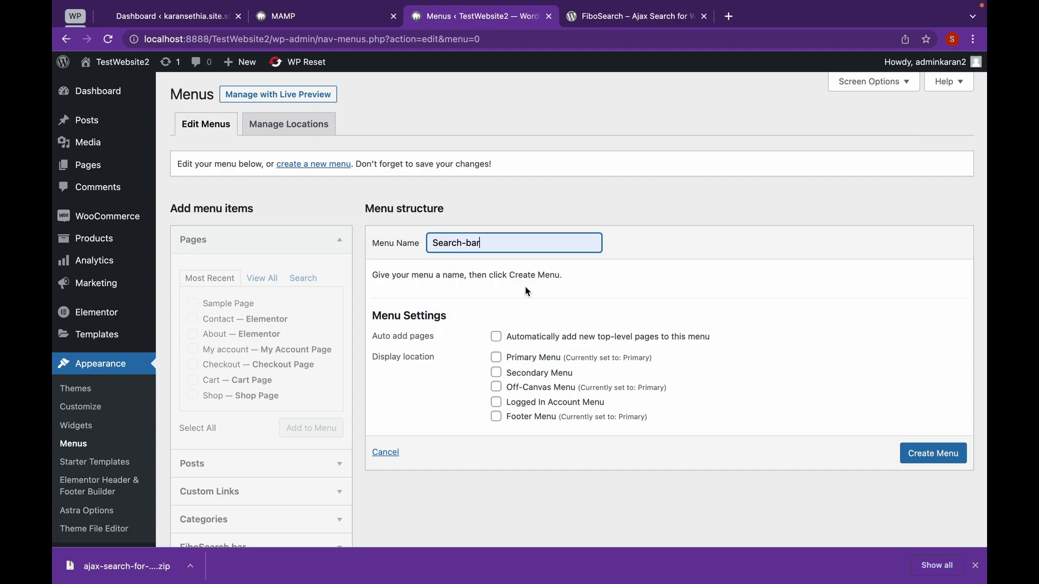
pyautogui.click(496, 373)
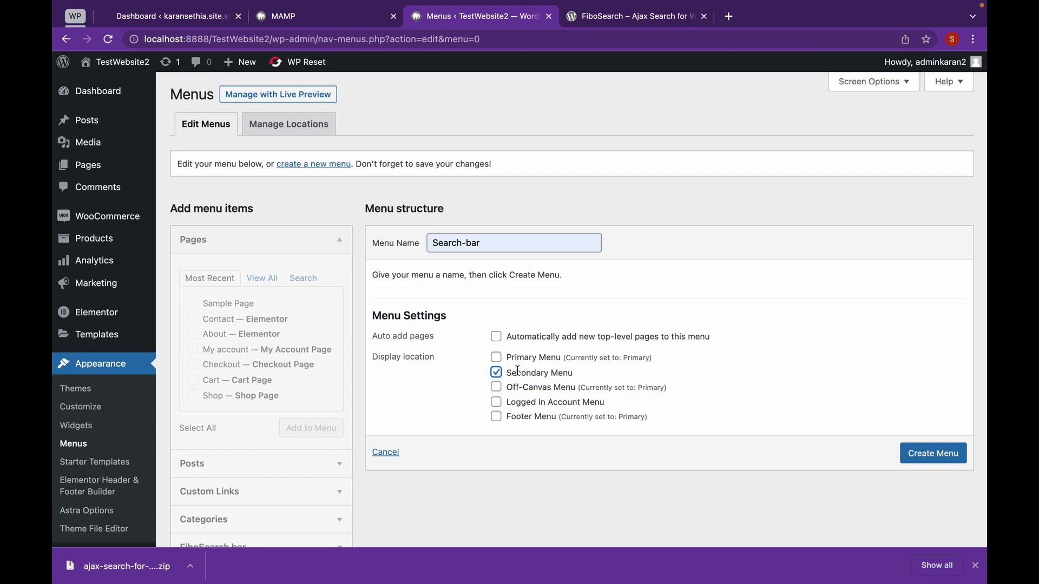
pyautogui.click(924, 459)
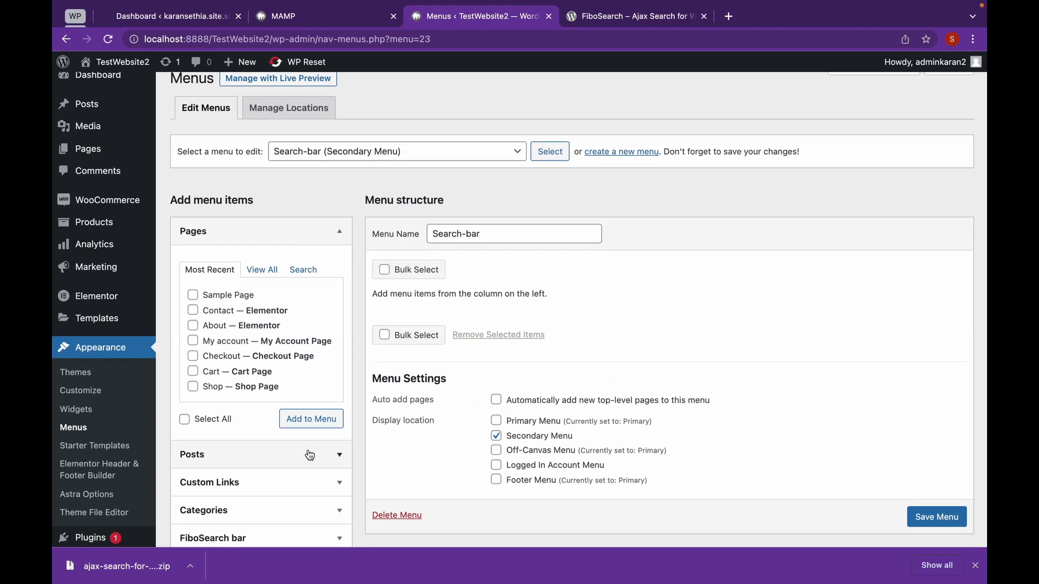
# - Add the FiboSearch bar item to the Search-bar menu and save it
pyautogui.scroll(-2, 311, 460)
pyautogui.click(314, 467)
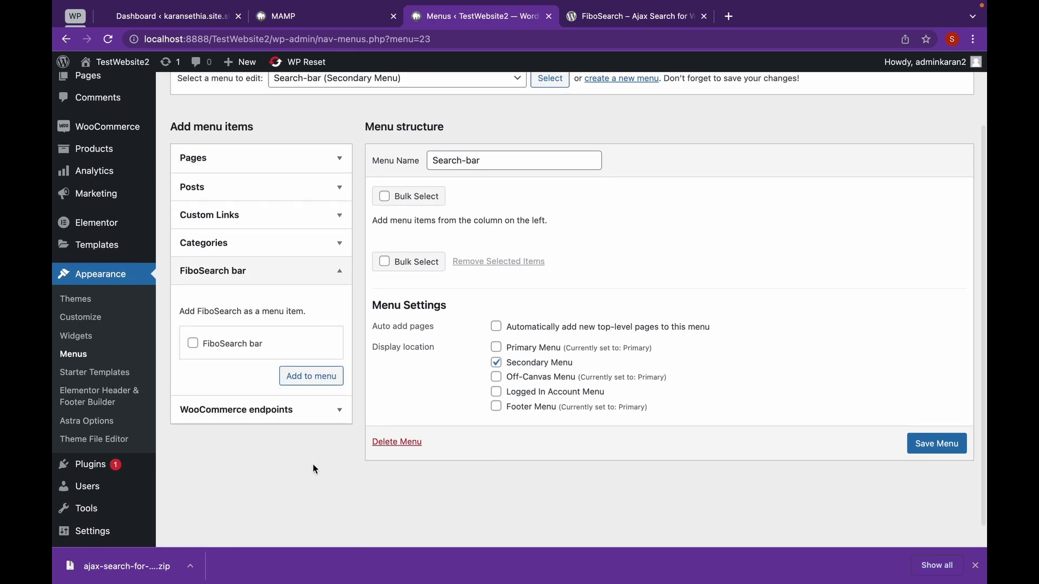
pyautogui.click(197, 347)
pyautogui.click(290, 377)
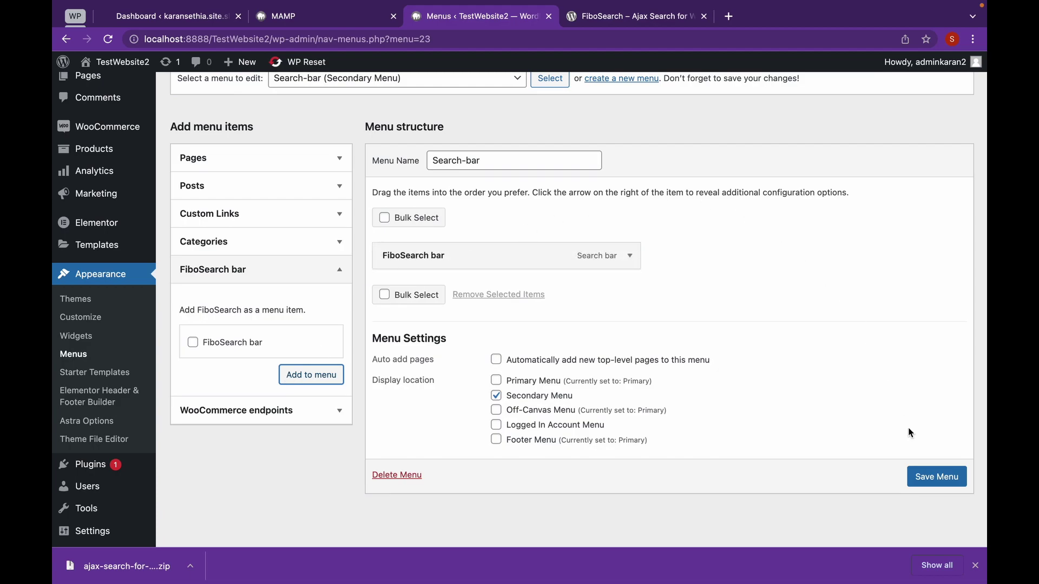
pyautogui.click(919, 480)
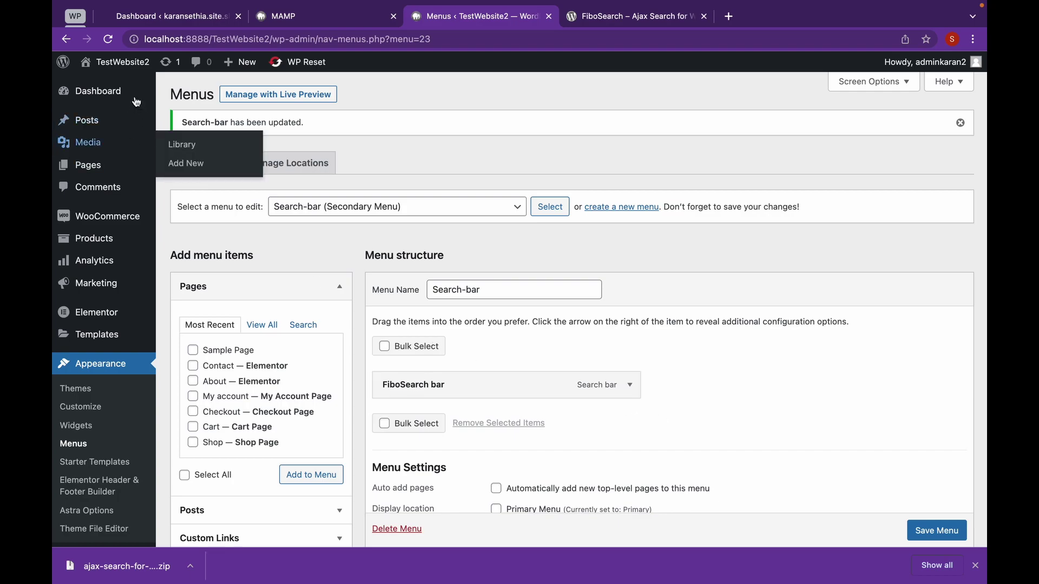
# - Open the Astra Header Builder from the front page's Customizer
pyautogui.click(139, 72)
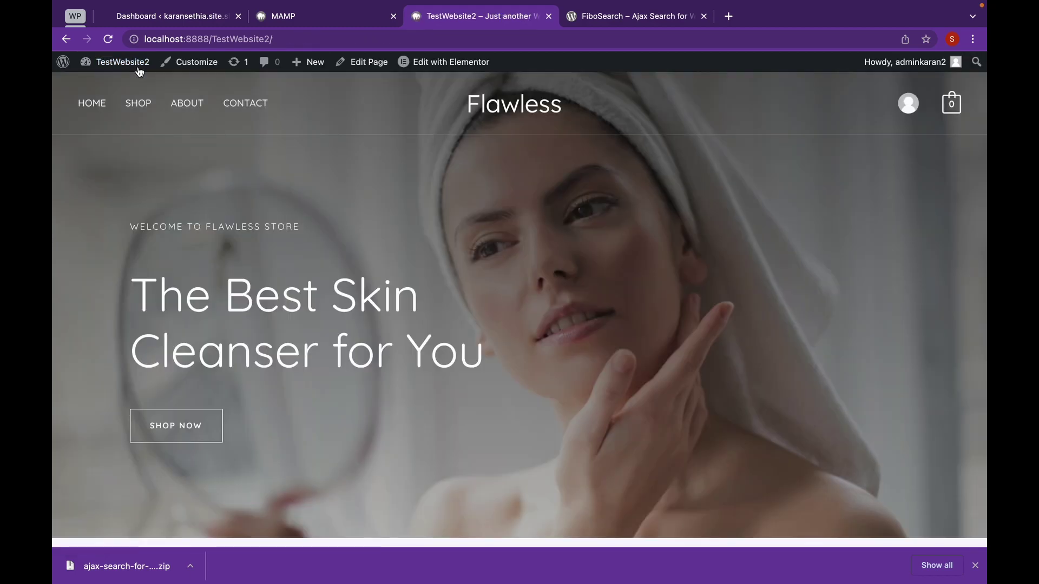
pyautogui.click(172, 65)
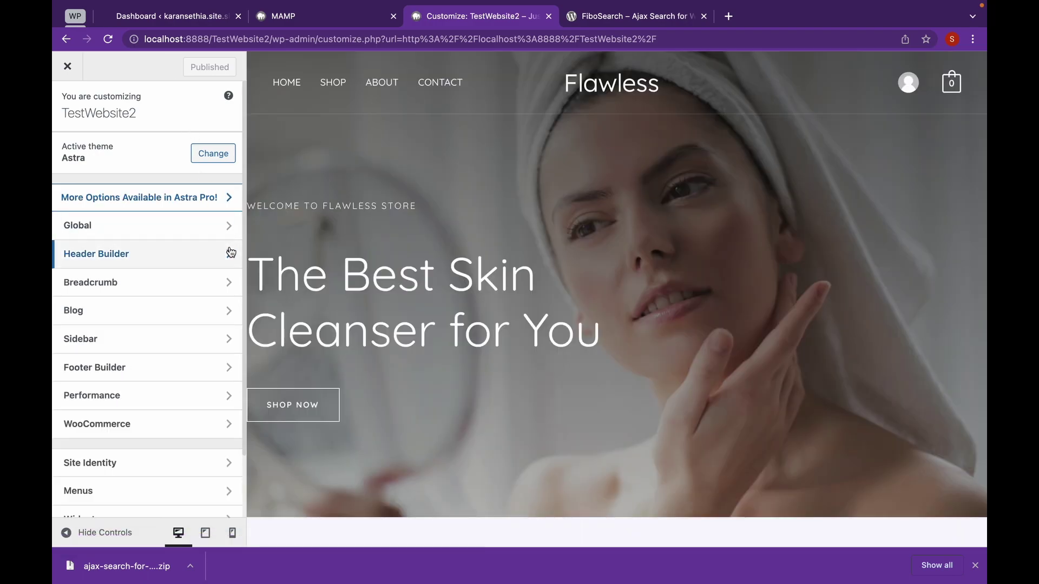
pyautogui.click(229, 253)
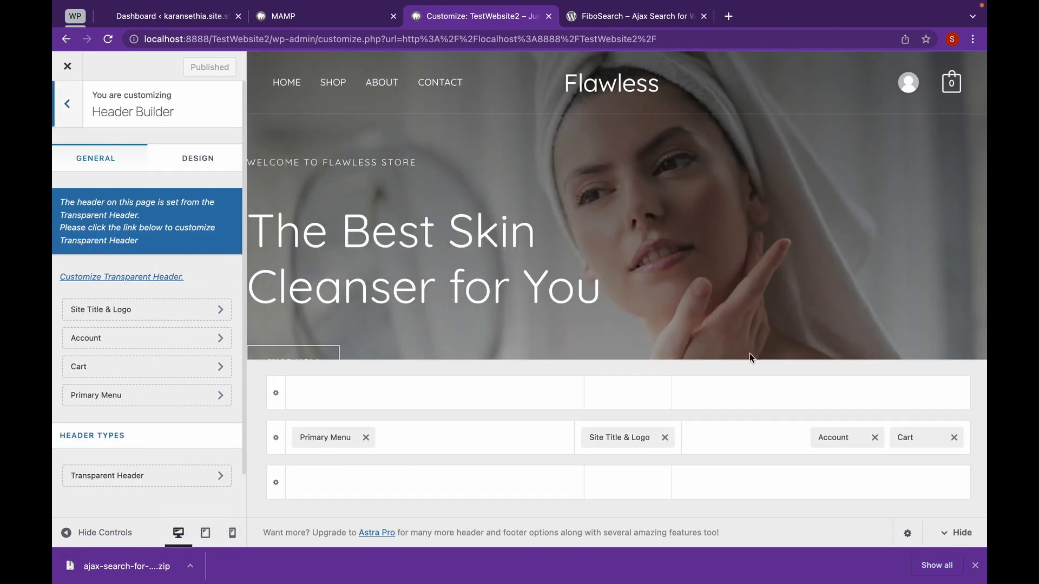
# - Add a Secondary Menu to the middle row's right zone beside Account and Cart, and publish
pyautogui.moveTo(761, 431)
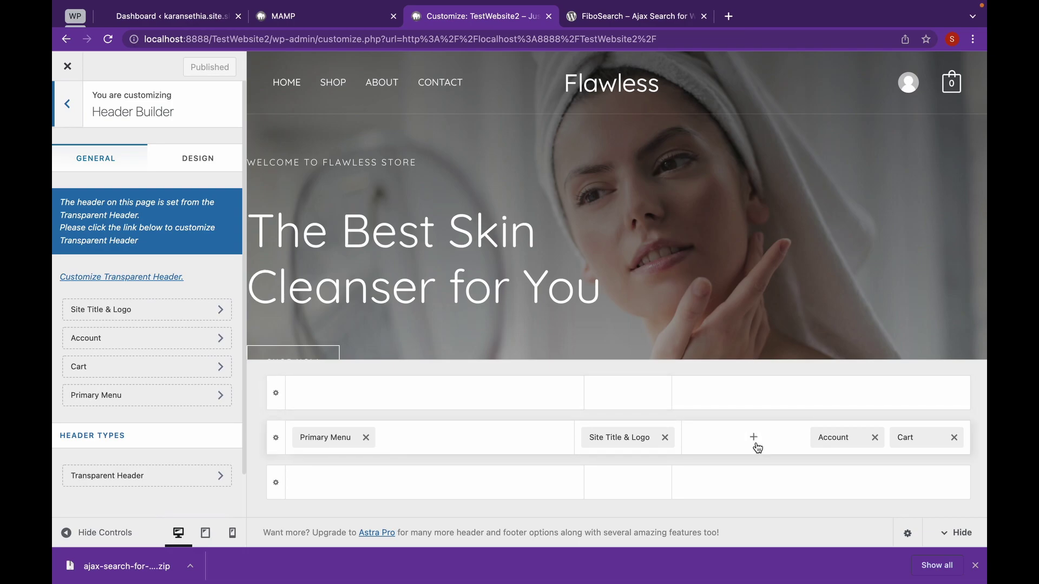
pyautogui.click(755, 439)
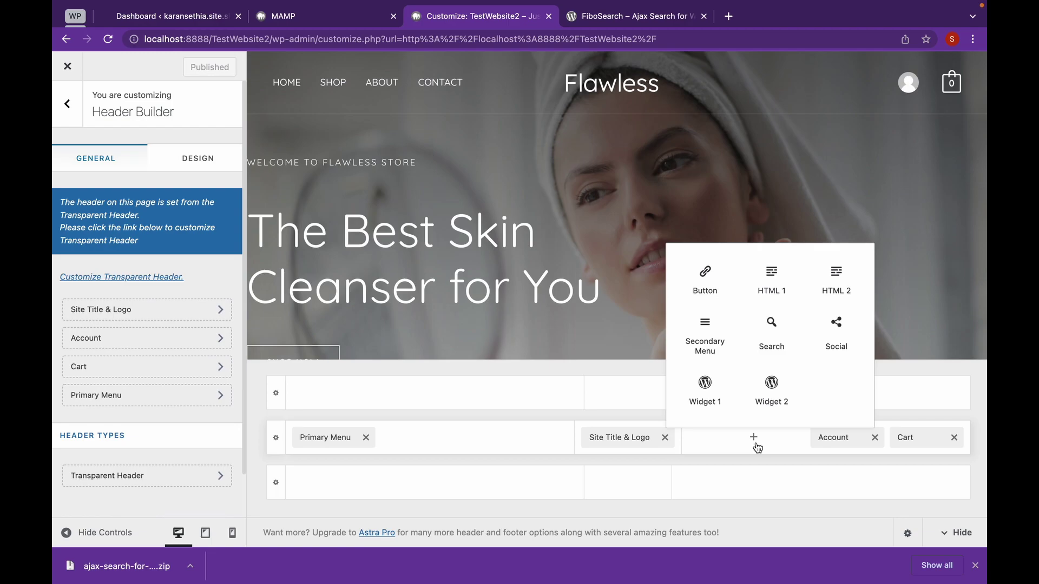
pyautogui.click(714, 344)
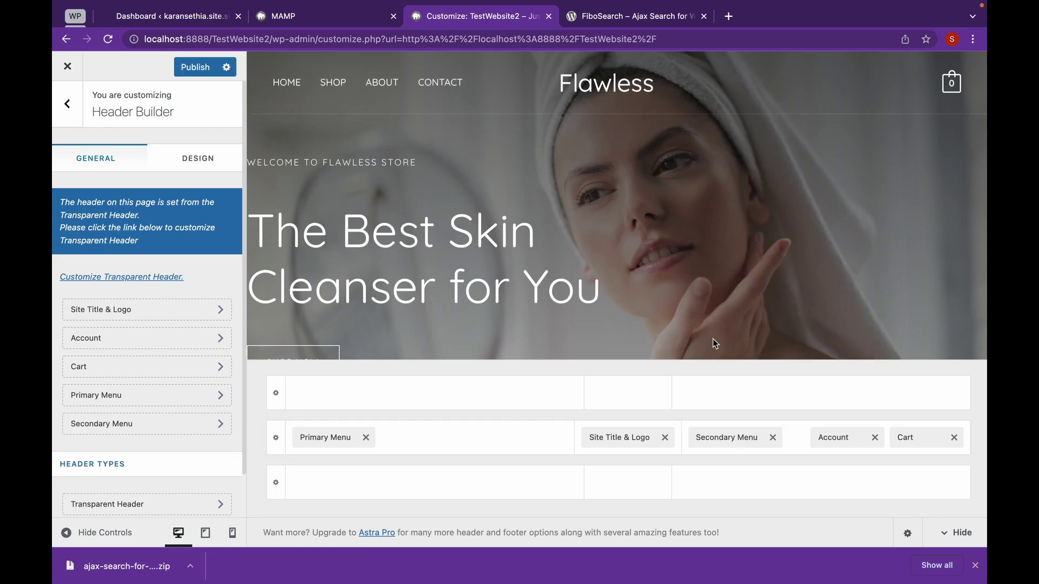
pyautogui.click(206, 72)
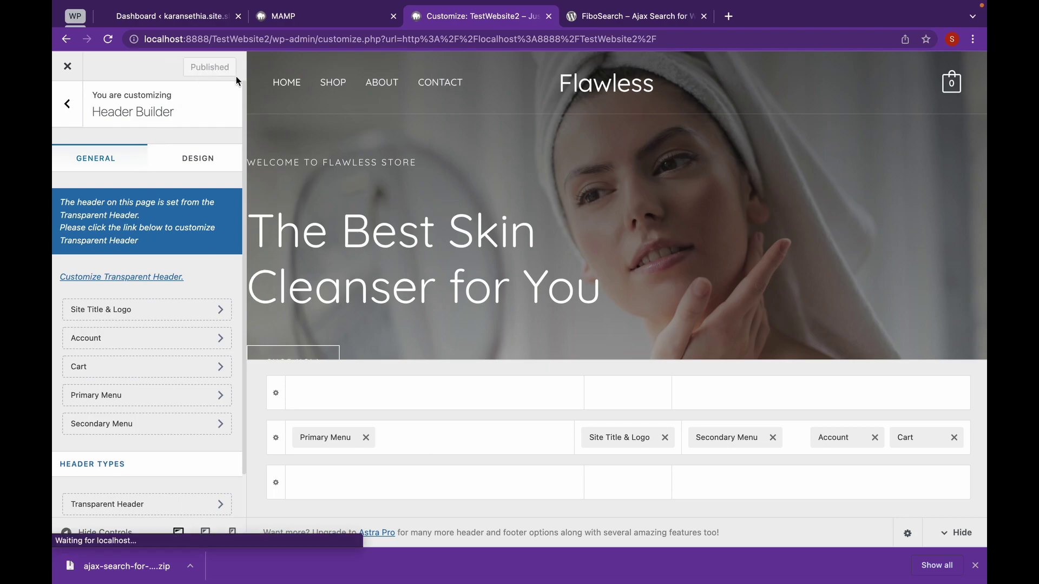
# - Search 'lot' in the header search bar and open the Body lotion category's three products
pyautogui.click(68, 70)
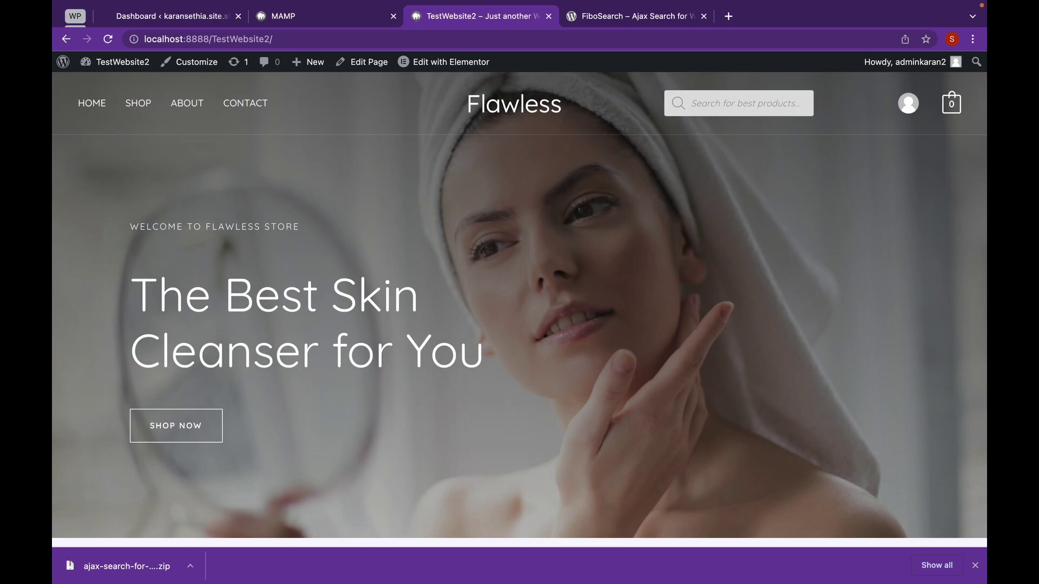
pyautogui.write('lotion')
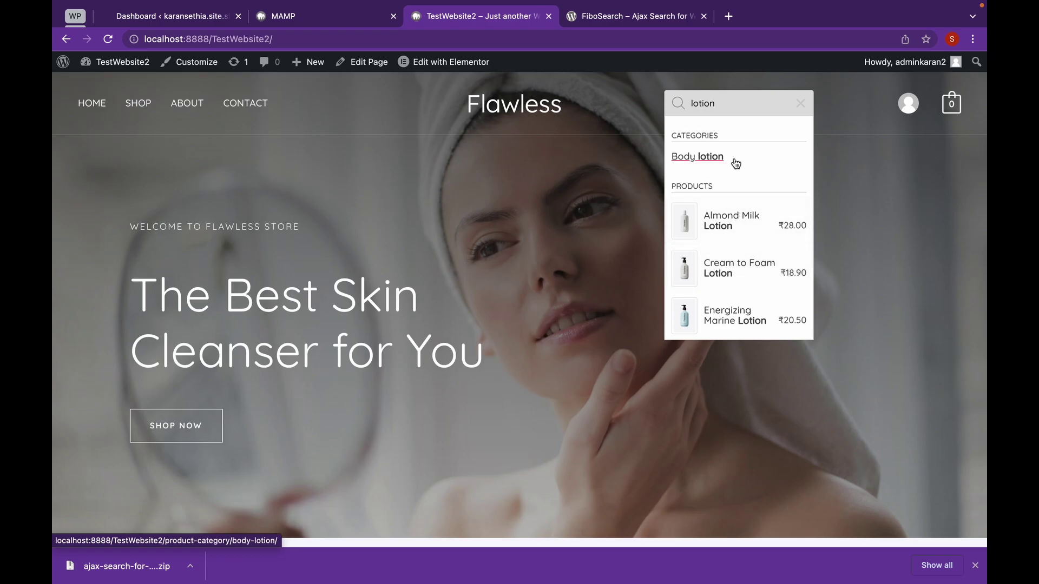
pyautogui.click(705, 156)
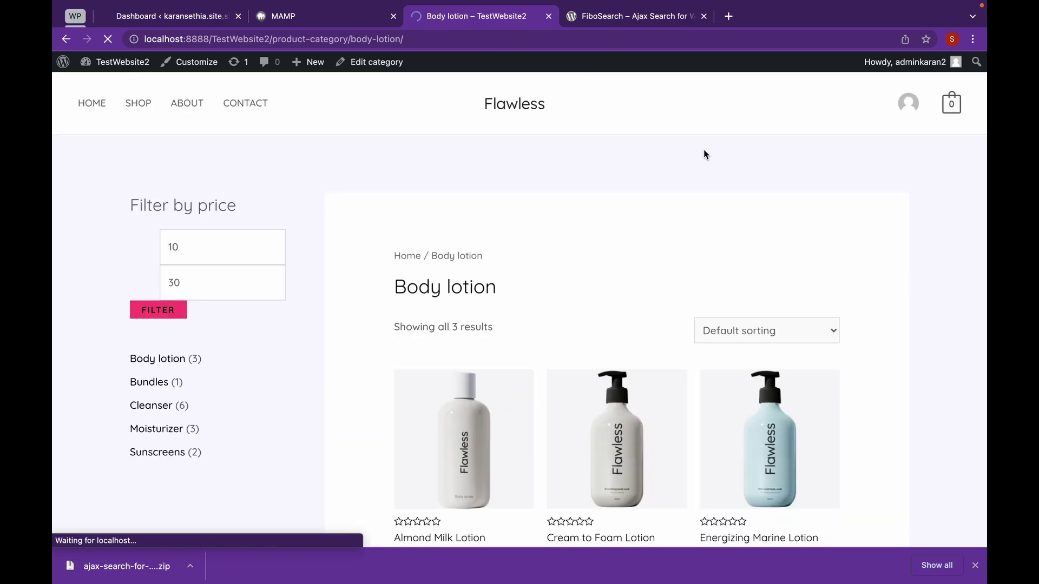
pyautogui.scroll(-3, 705, 155)
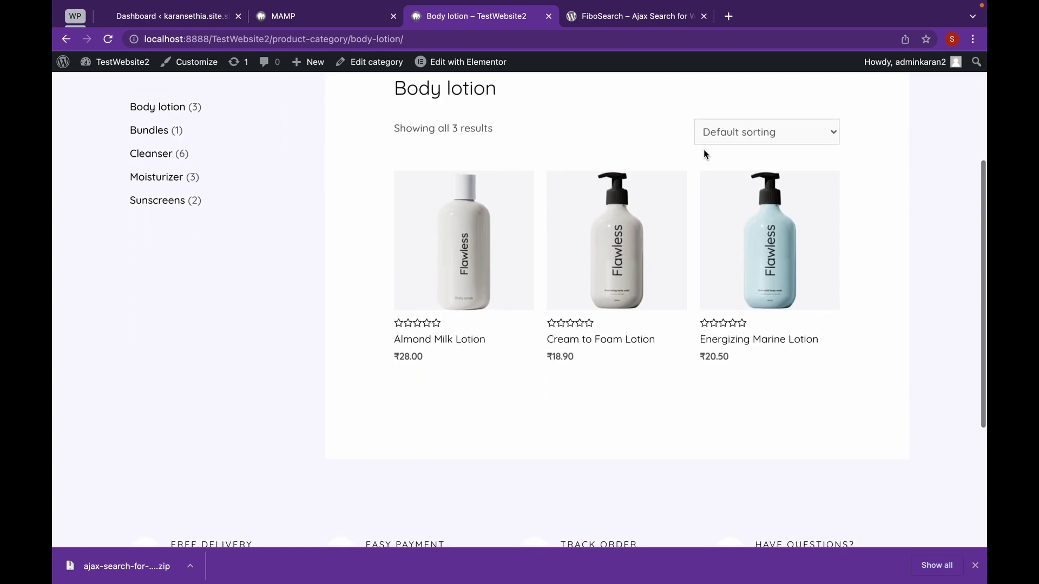
pyautogui.scroll(3, 705, 155)
pyautogui.scroll(1, 703, 155)
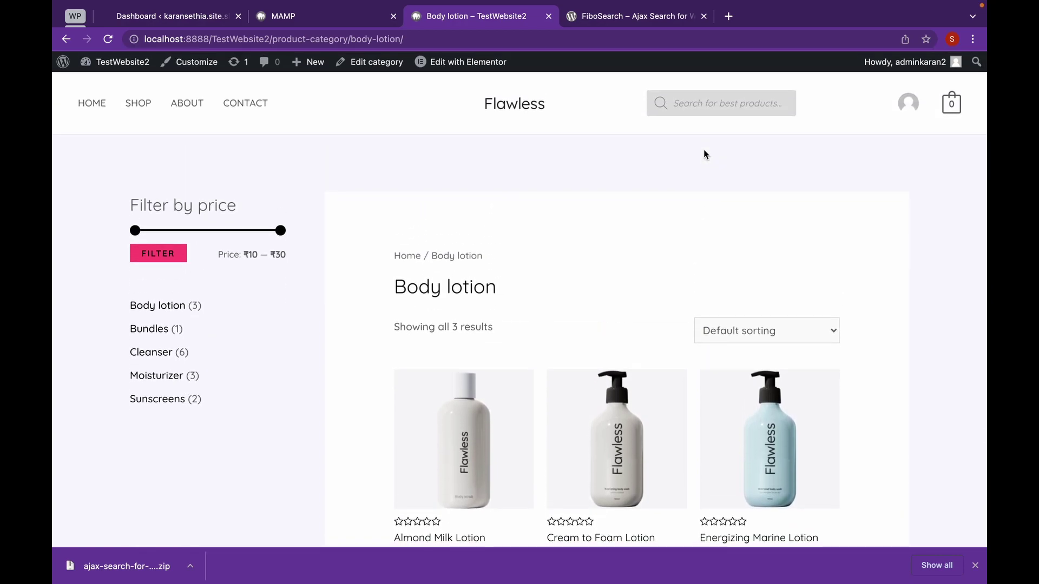